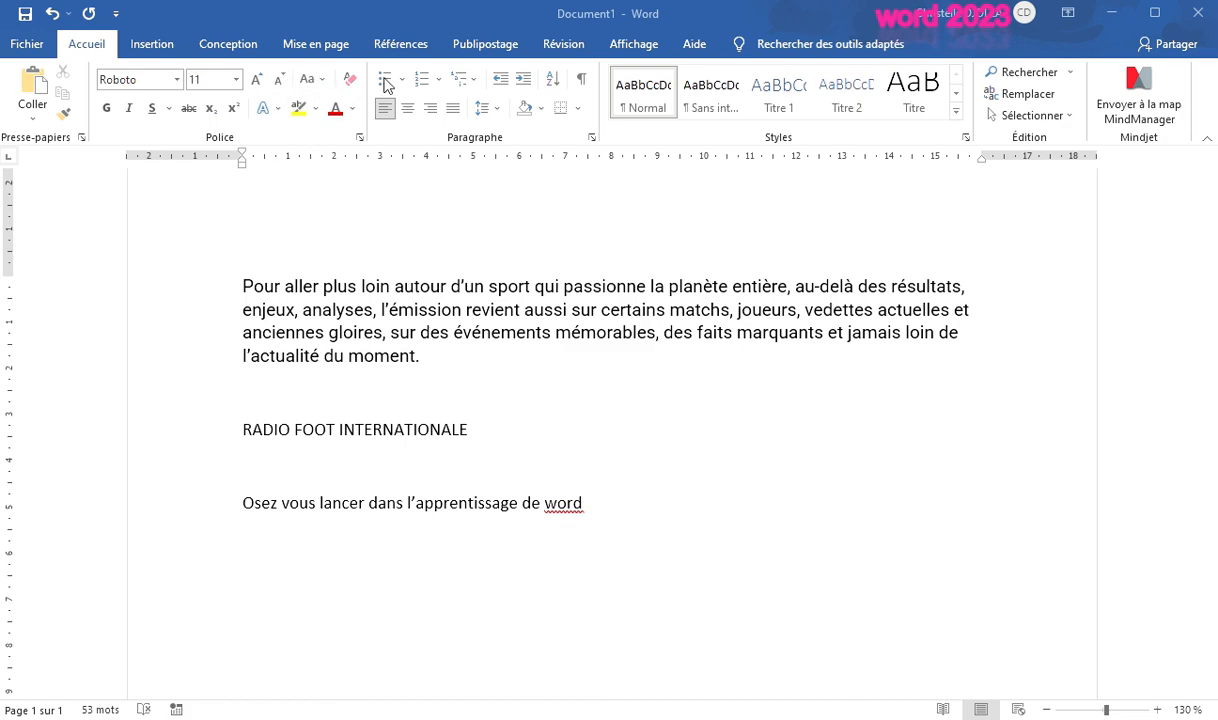
left_click(316, 108)
left_click(277, 110)
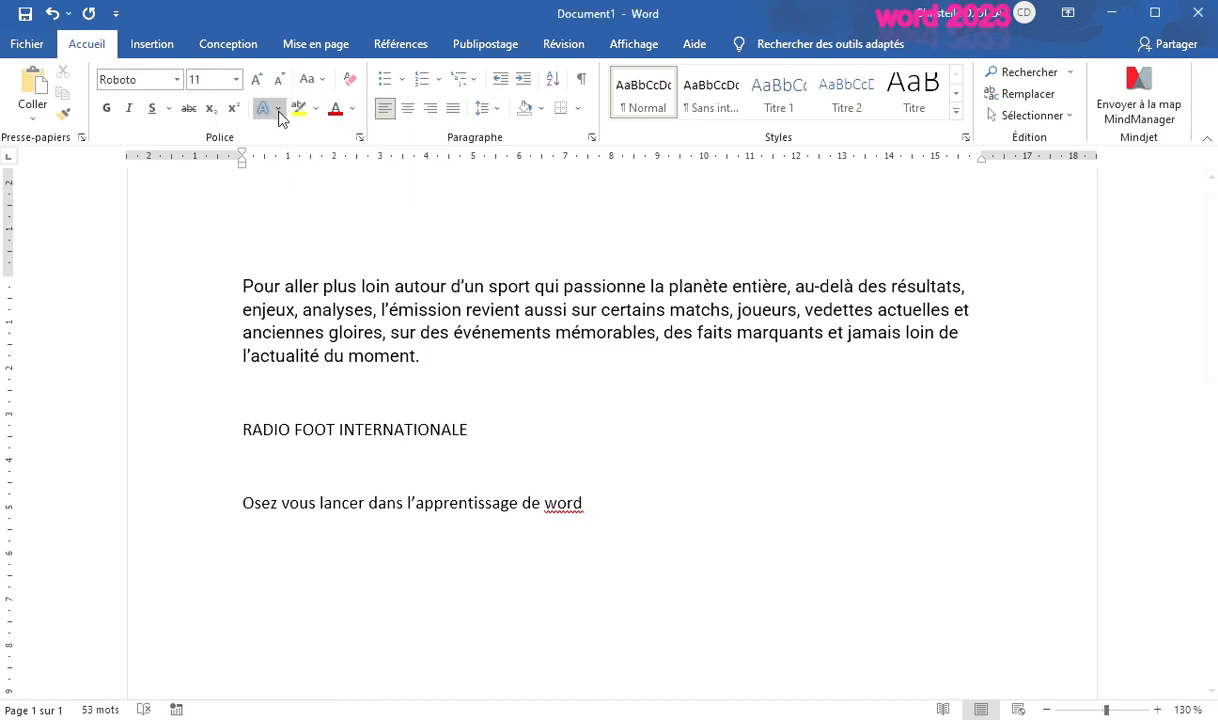
left_click(278, 110)
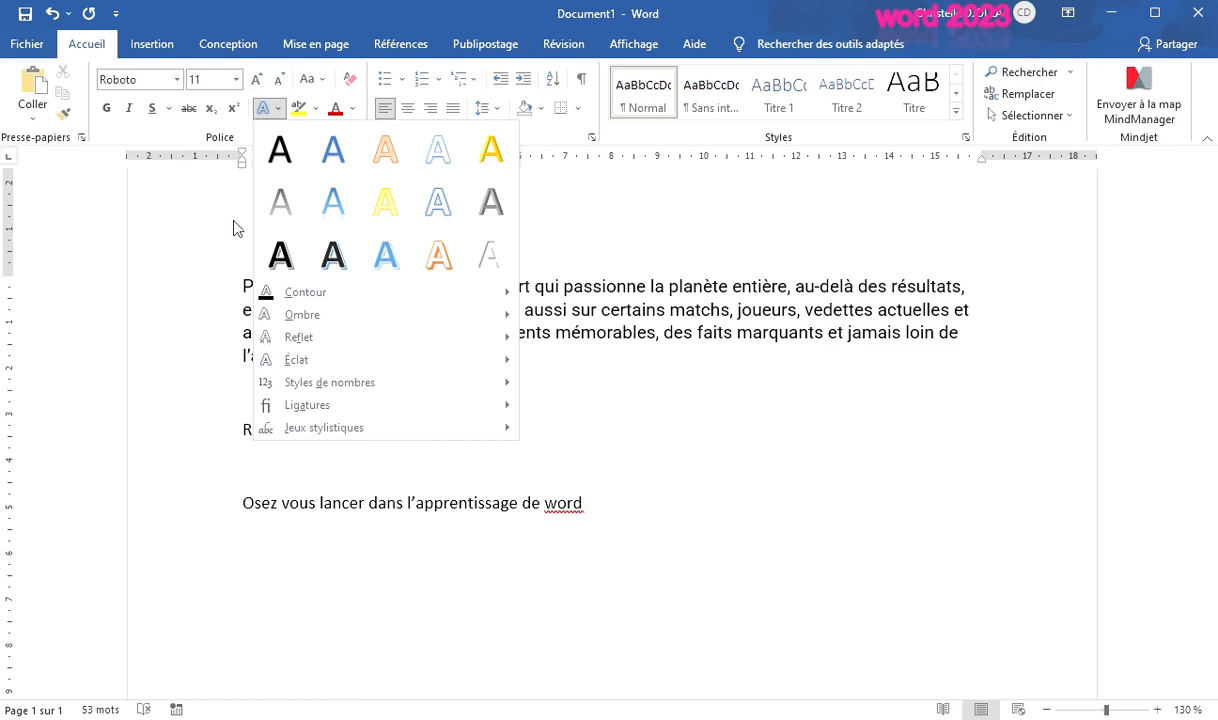
left_click(683, 344)
Change the "RADIO FOOT INTERNATIONALE" line to sentence case (Majuscule en début de phrase).
left_click_drag(232, 280, 245, 430)
left_click(484, 463)
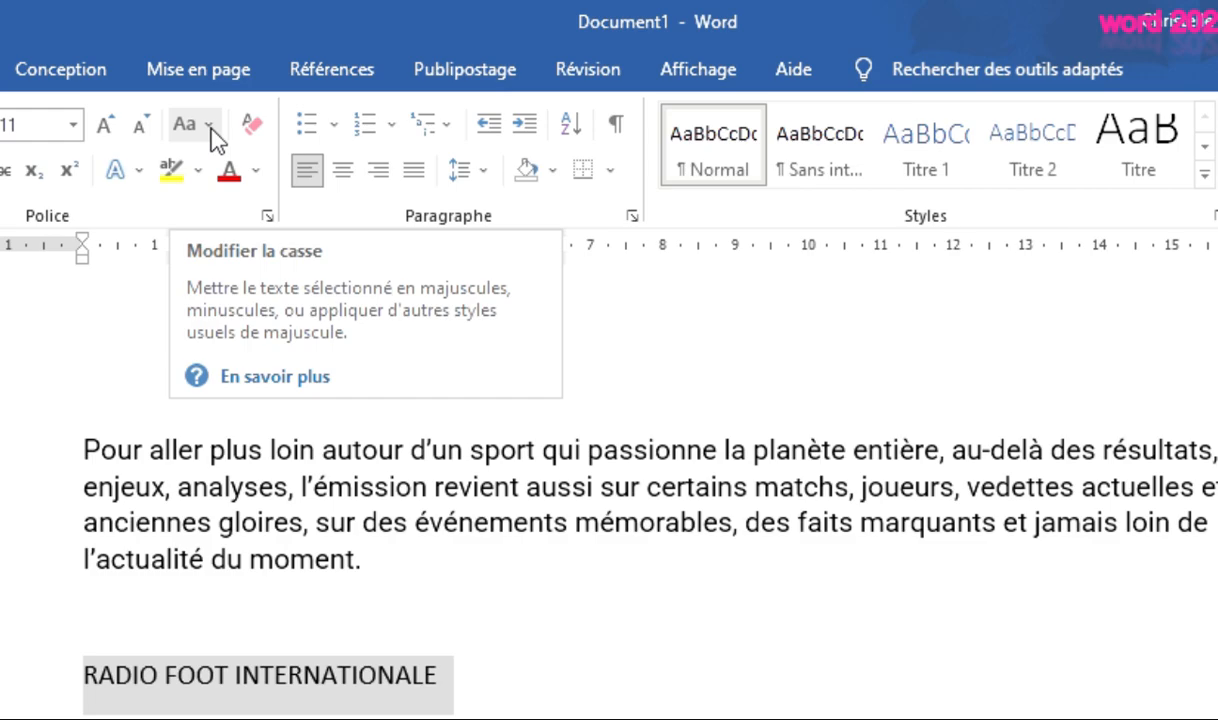
left_click(210, 127)
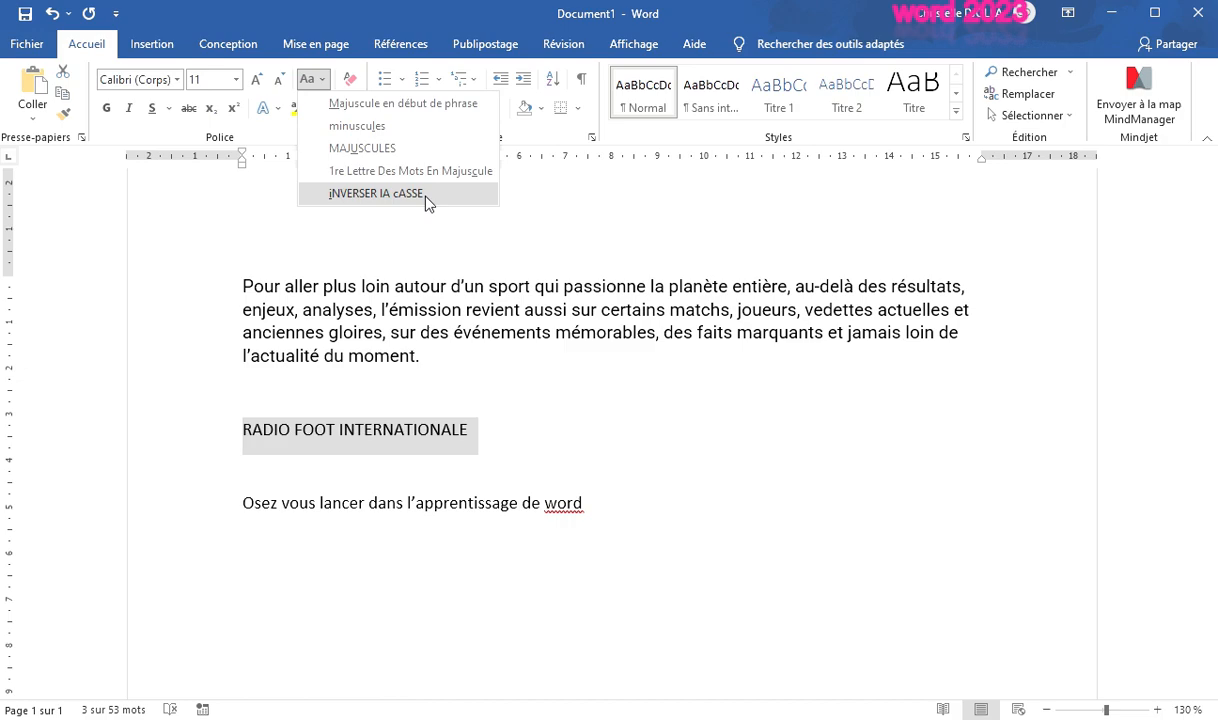
left_click(402, 104)
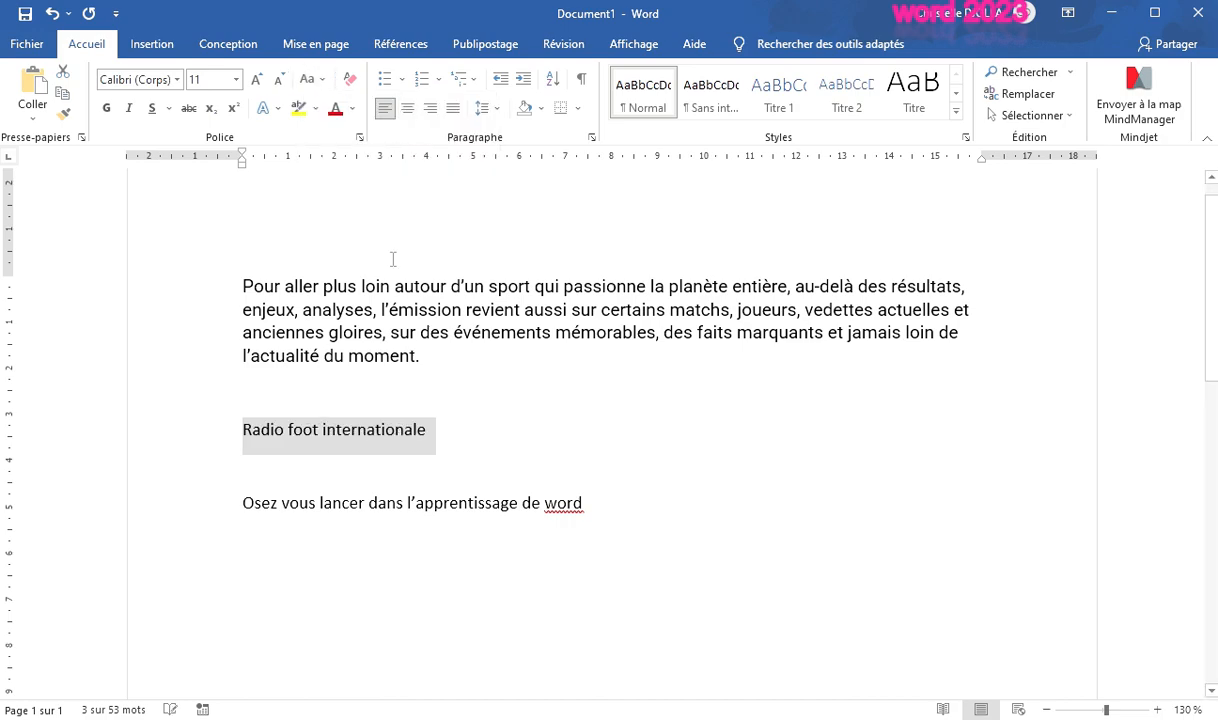
Duplicate the "Radio foot internationale" line on a new line directly below it.
left_click(240, 447)
left_click_drag(450, 428, 223, 425)
key("ctrl+c")
left_click(438, 438)
key("Return")
key("ctrl+v")
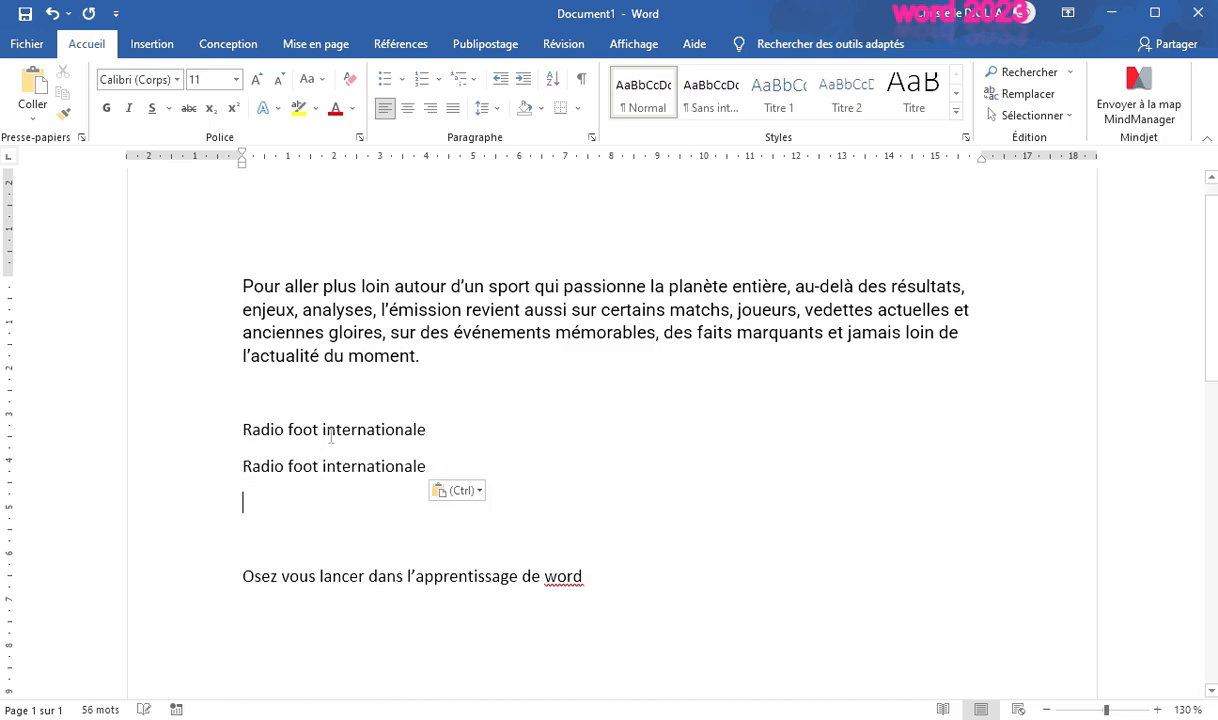
left_click_drag(435, 466, 244, 466)
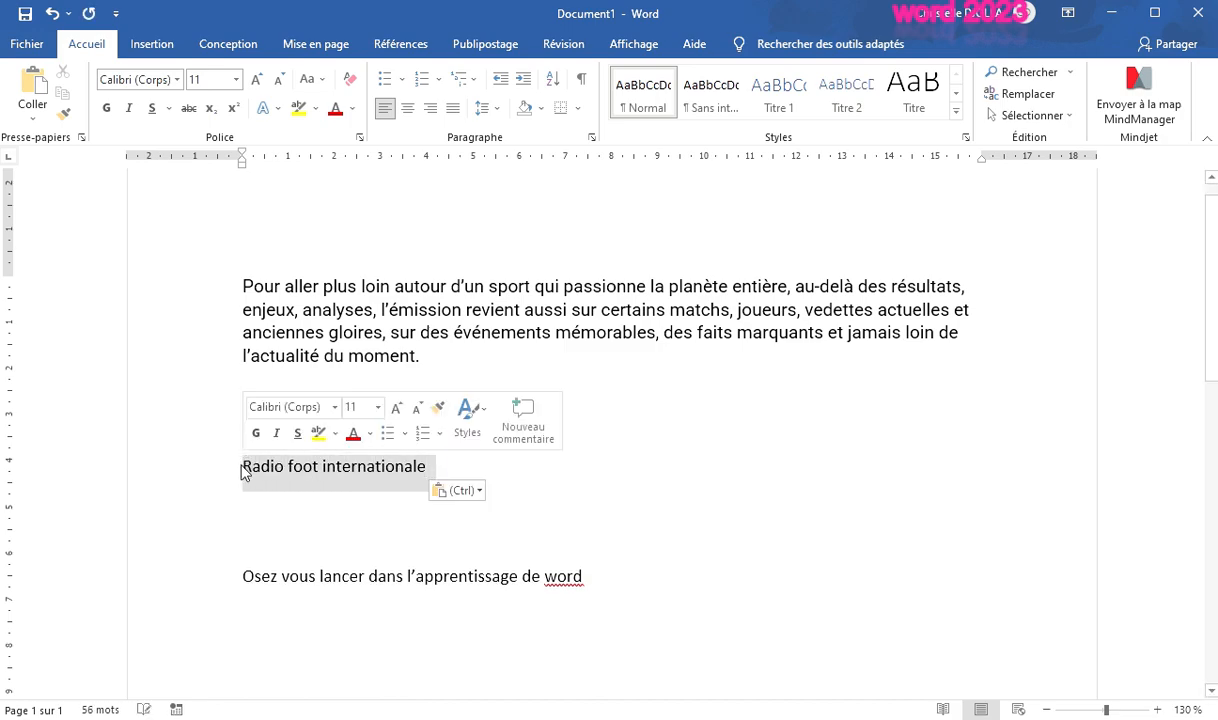
Convert the whole opening paragraph, starting "Pour aller plus loin", to uppercase (MAJUSCULES).
left_click_drag(549, 352, 242, 283)
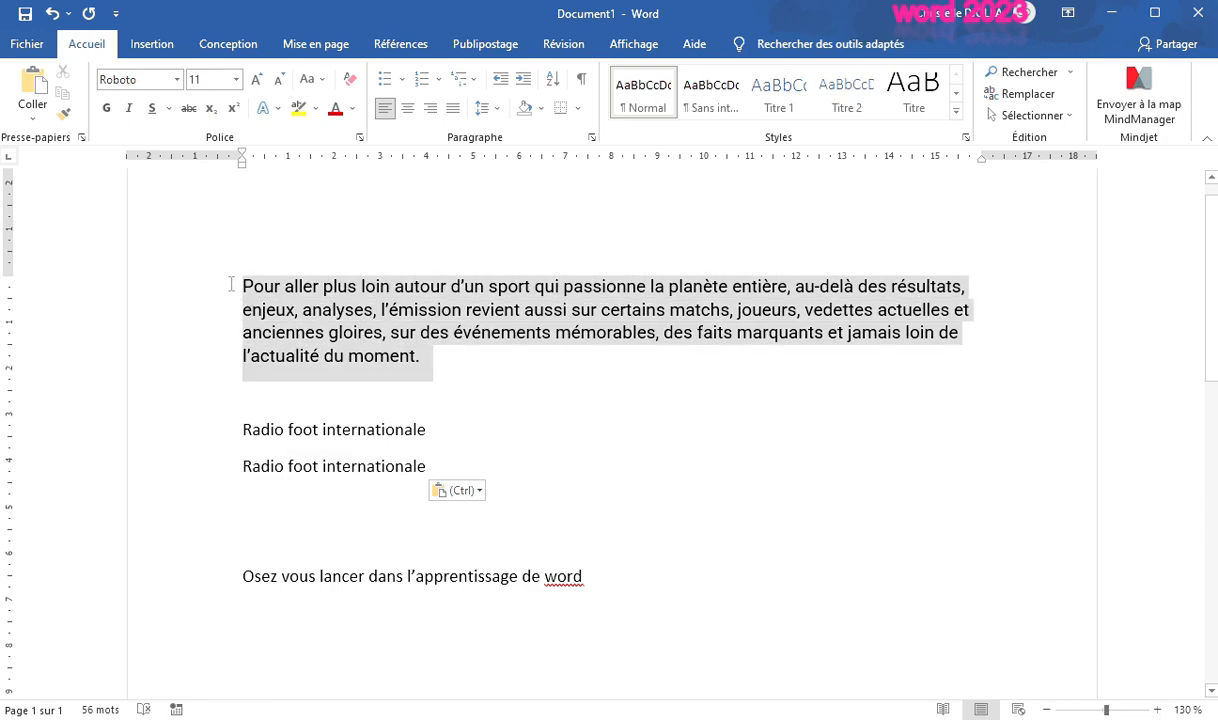
left_click(322, 80)
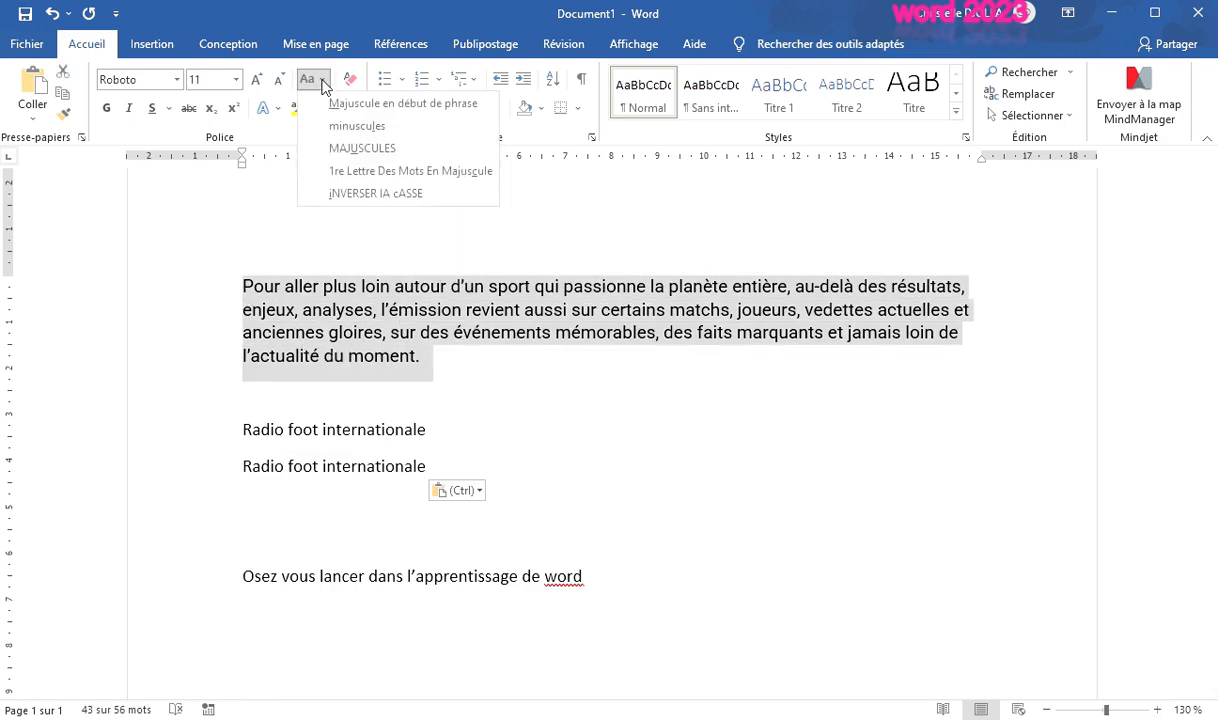
left_click(405, 151)
Duplicate the uppercase opening paragraph as a new paragraph directly below it.
left_click_drag(405, 384, 240, 303)
key("ctrl+c")
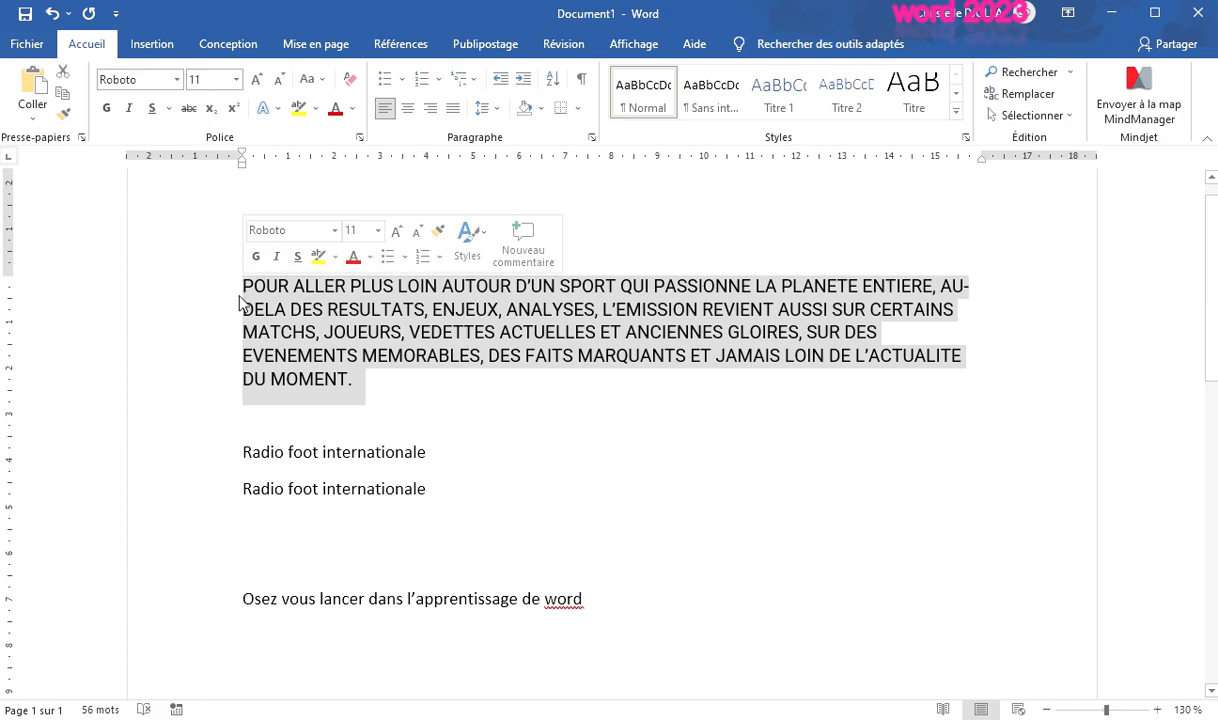
left_click(350, 403)
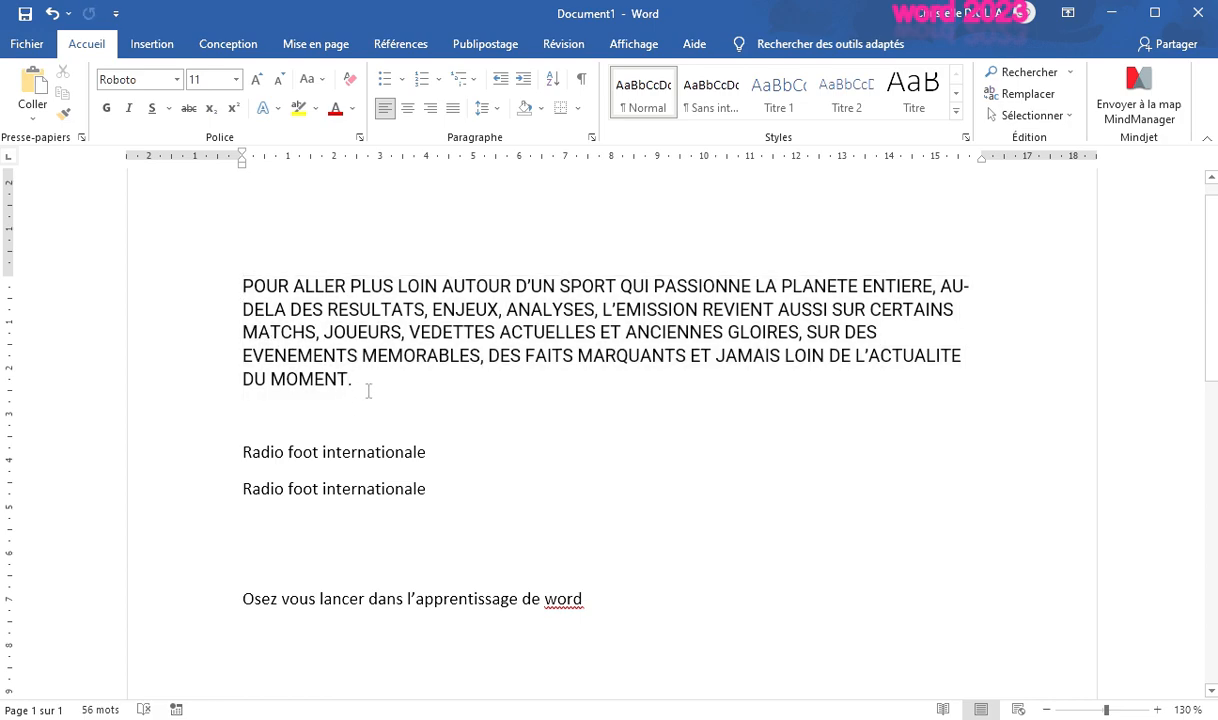
key("Return")
key("ctrl+v")
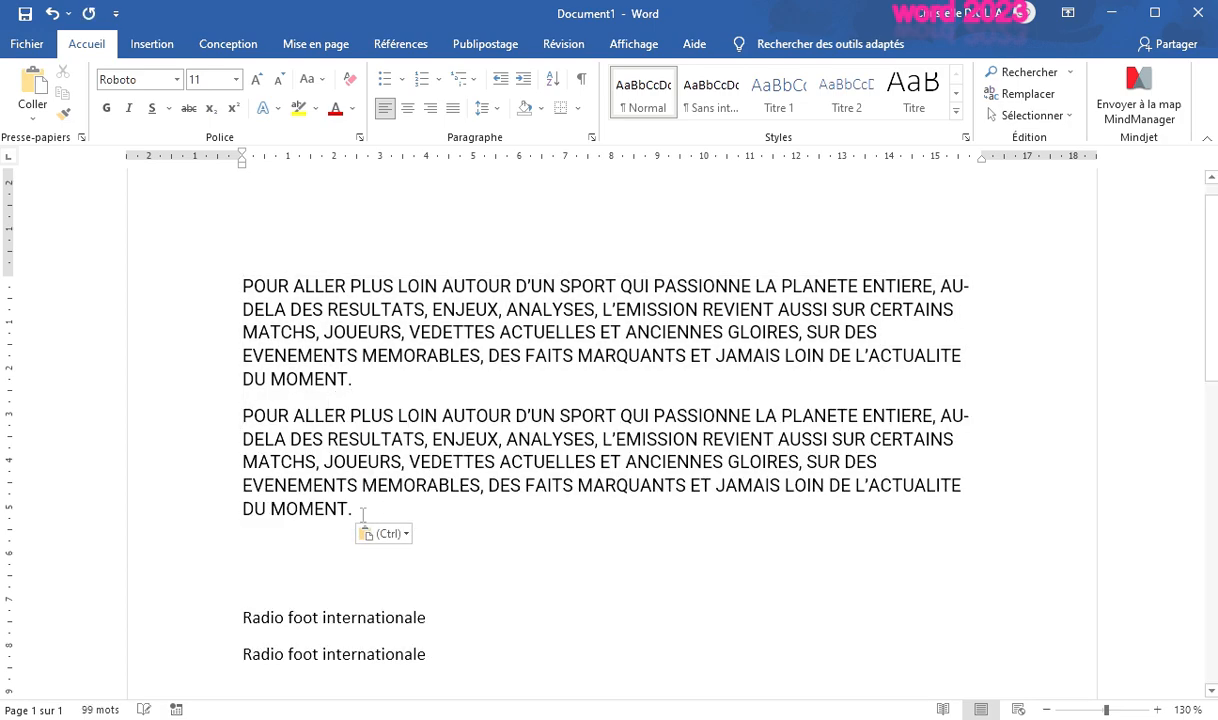
Convert the second copy of the opening paragraph to lowercase (minuscules).
left_click_drag(363, 513, 242, 415)
left_click(324, 80)
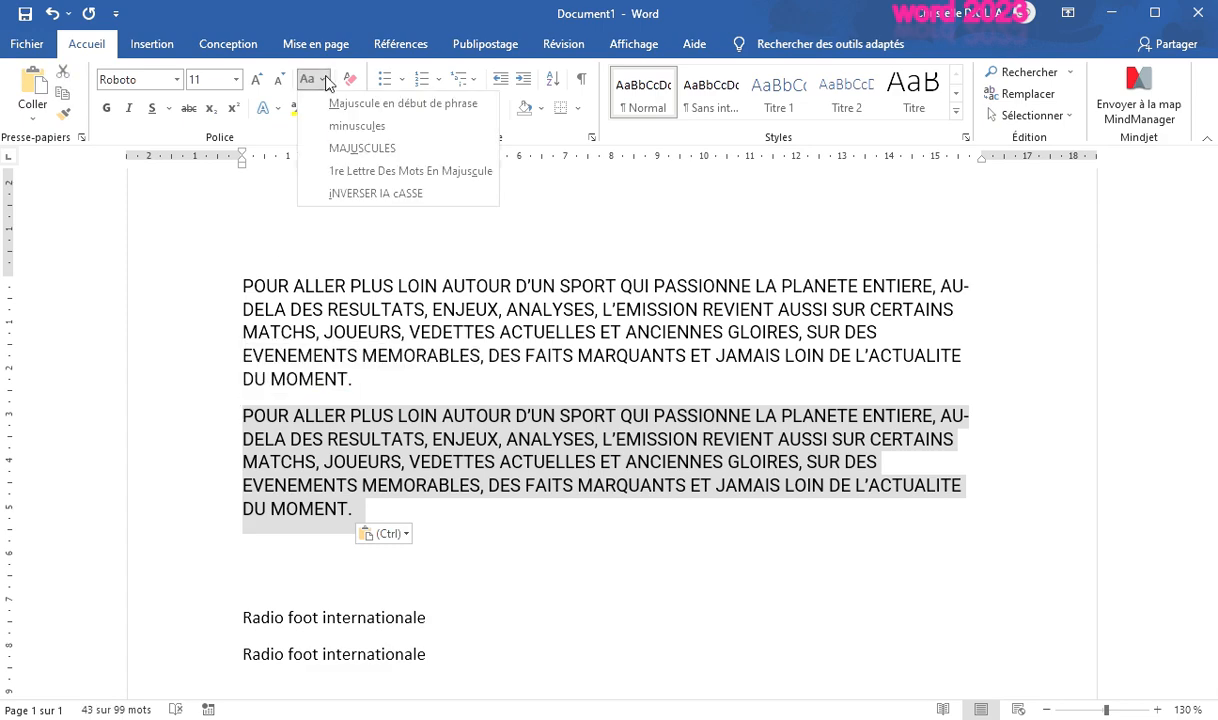
left_click(365, 126)
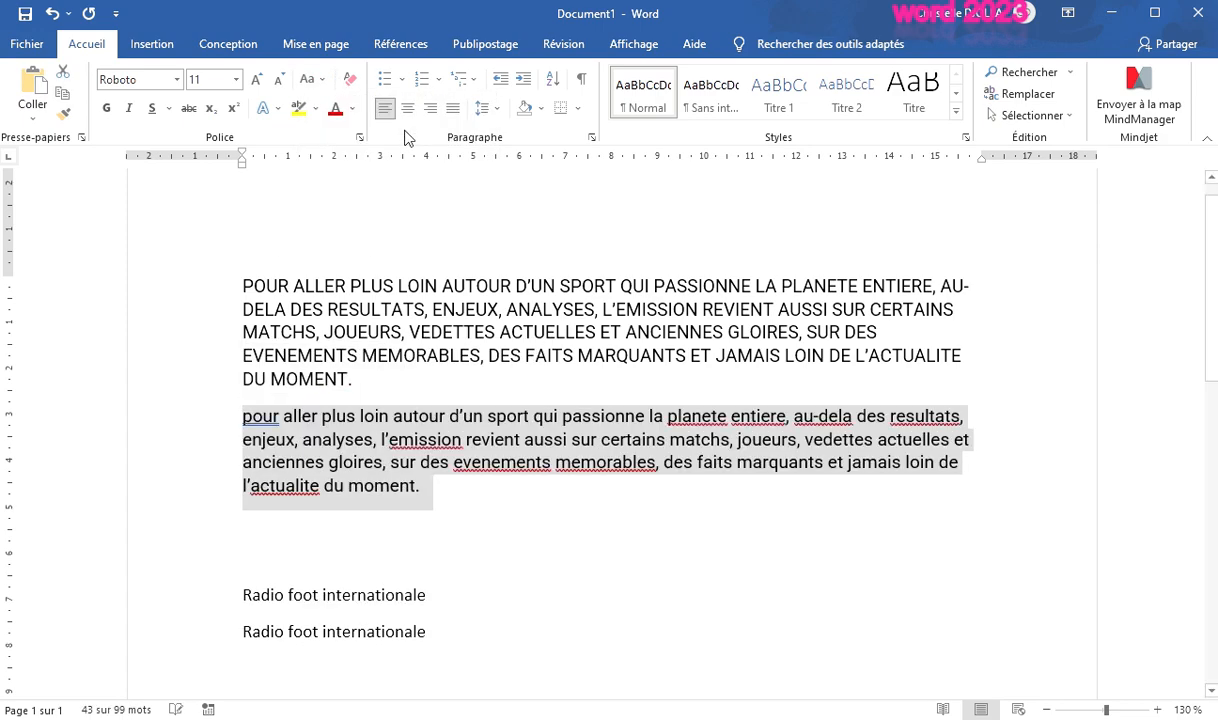
left_click(430, 416)
Capitalise the first letter of each word in the second "Radio foot internationale" line (1re Lettre Des Mots En Majuscule).
scroll(428, 400, "down", 3)
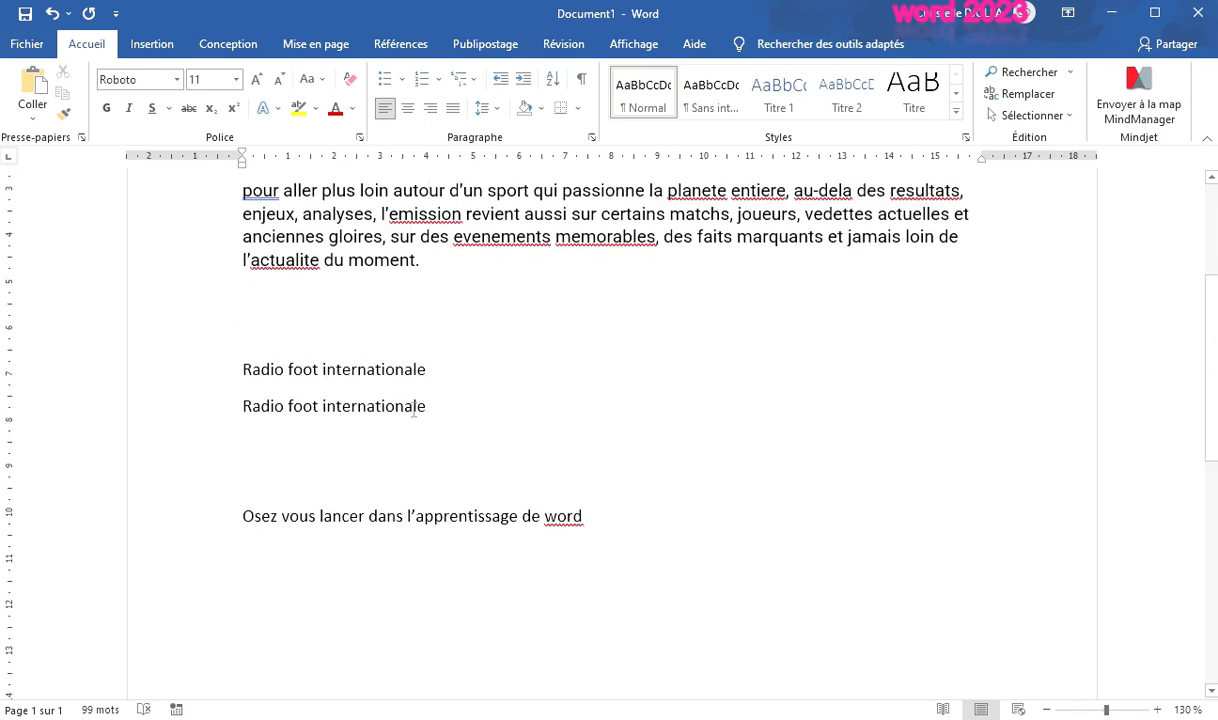
left_click_drag(427, 406, 242, 406)
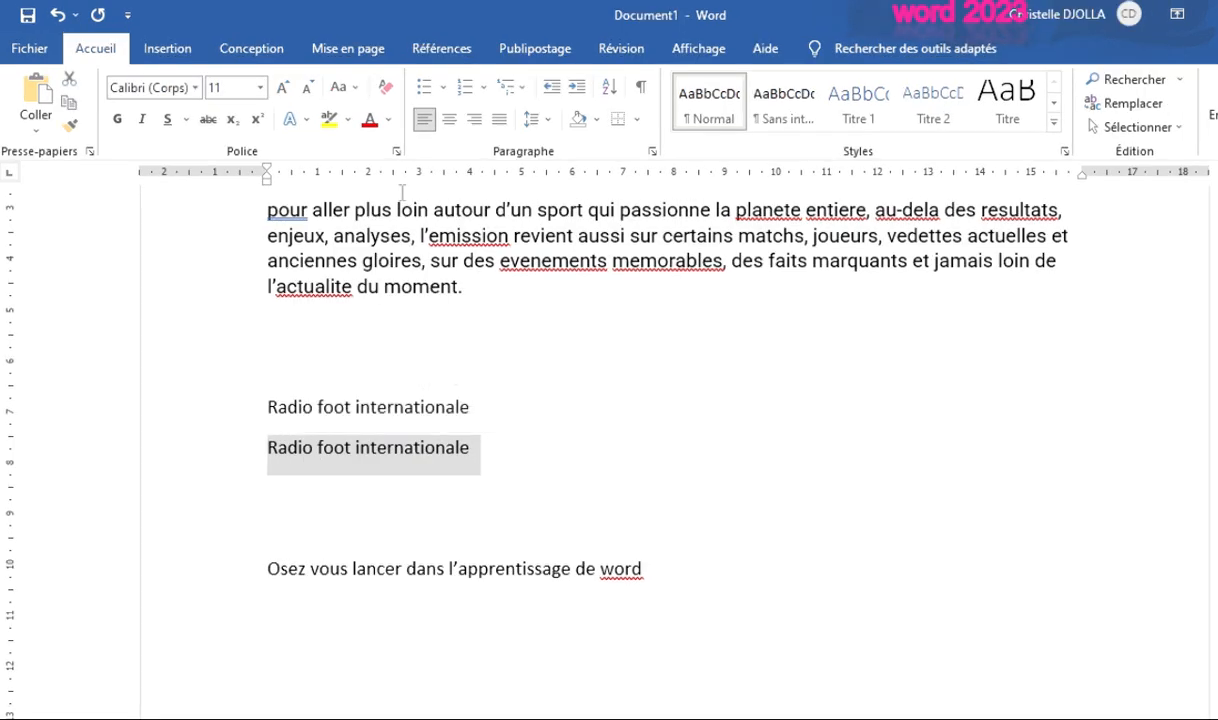
left_click(355, 88)
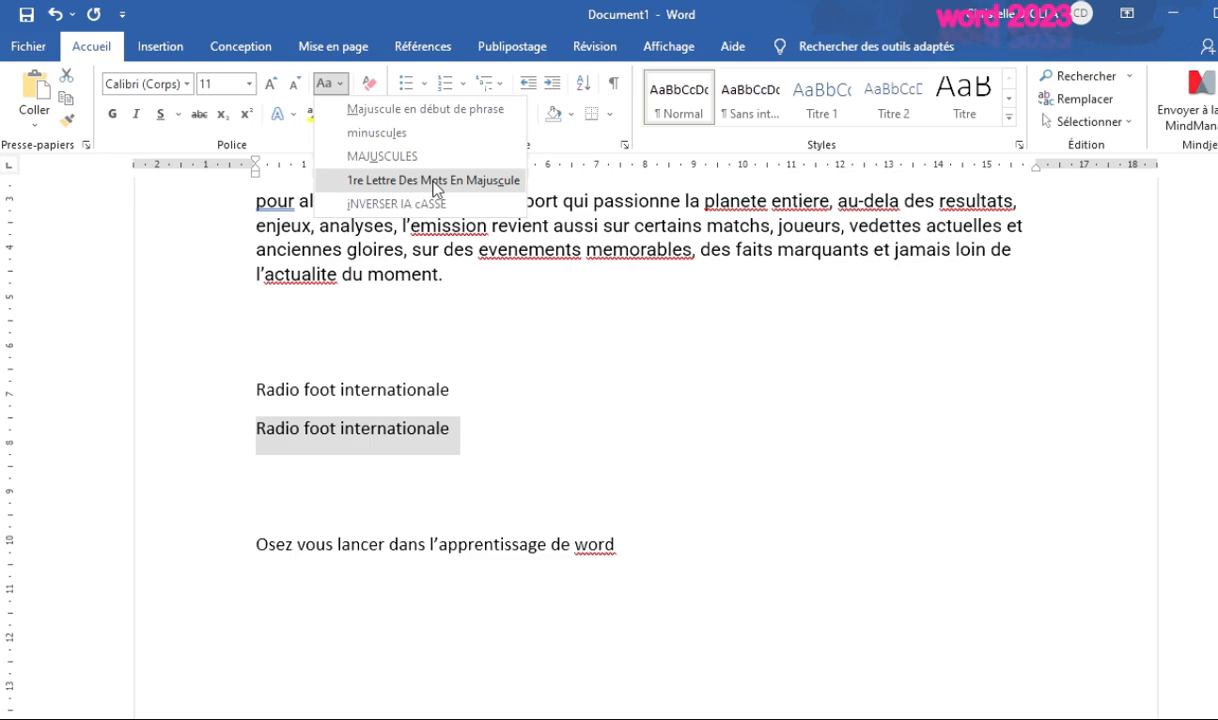
left_click(433, 189)
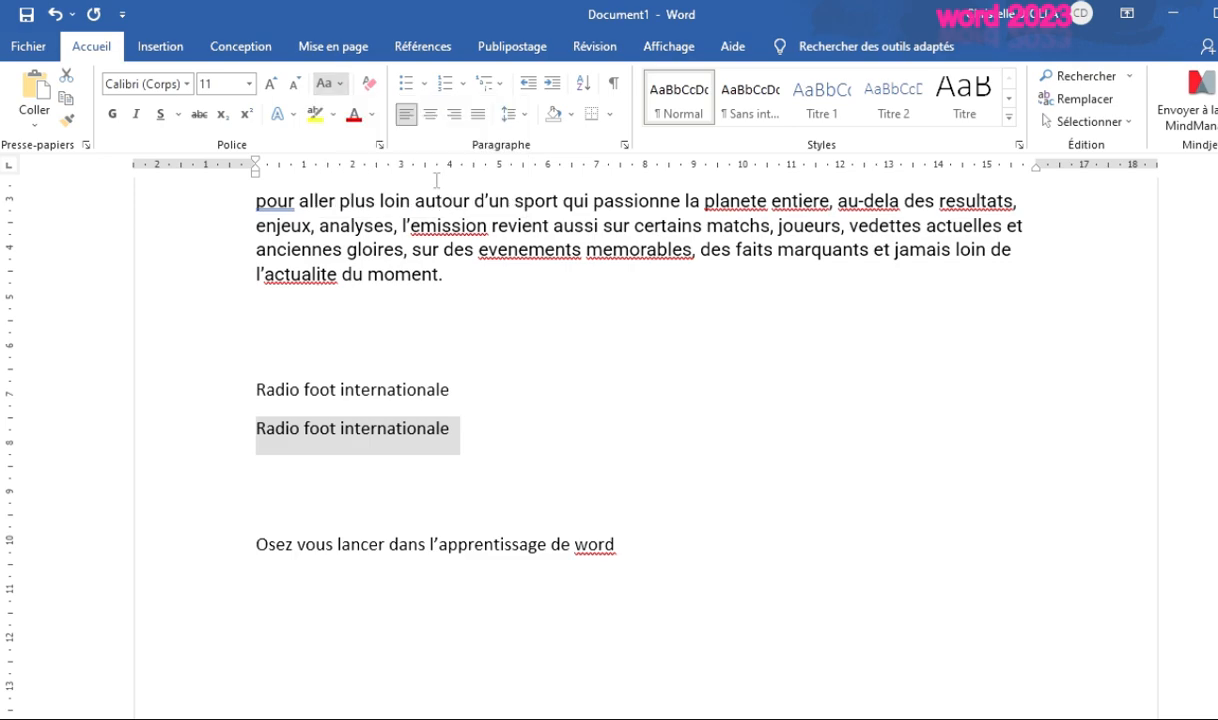
left_click(265, 428)
left_click_drag(266, 428, 308, 427)
left_click(348, 428)
scroll(350, 428, "up", 2)
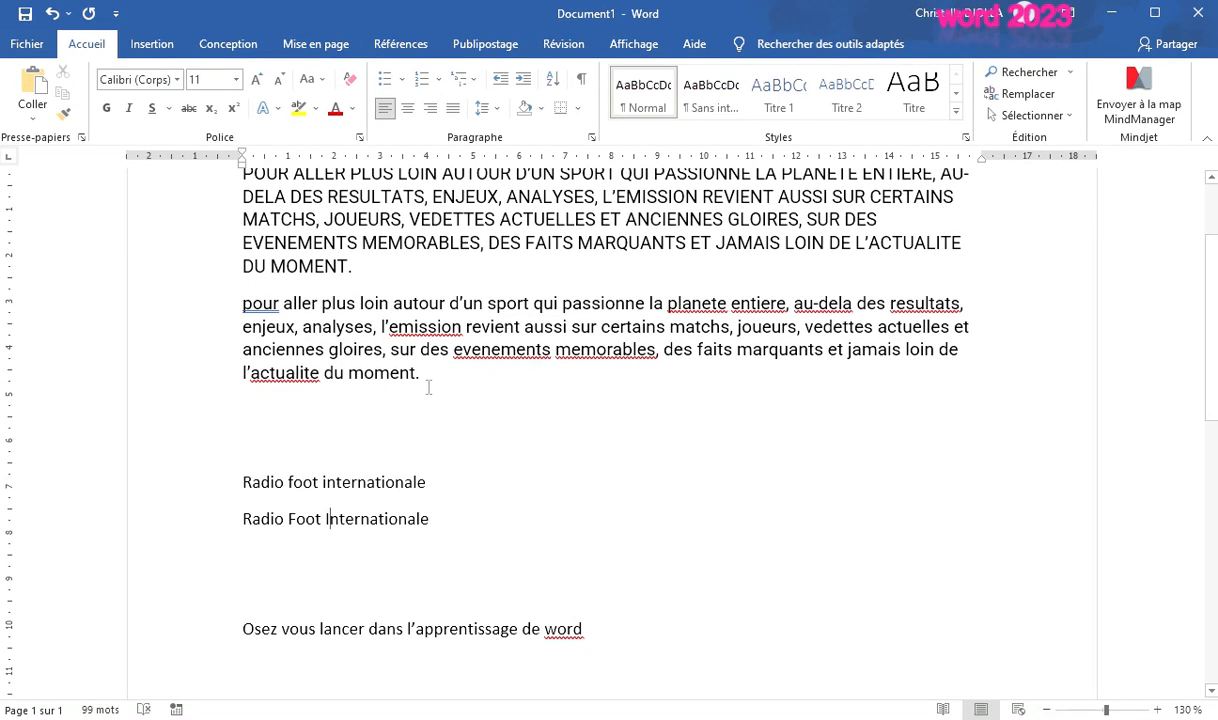
left_click_drag(456, 404, 264, 312)
left_click(316, 80)
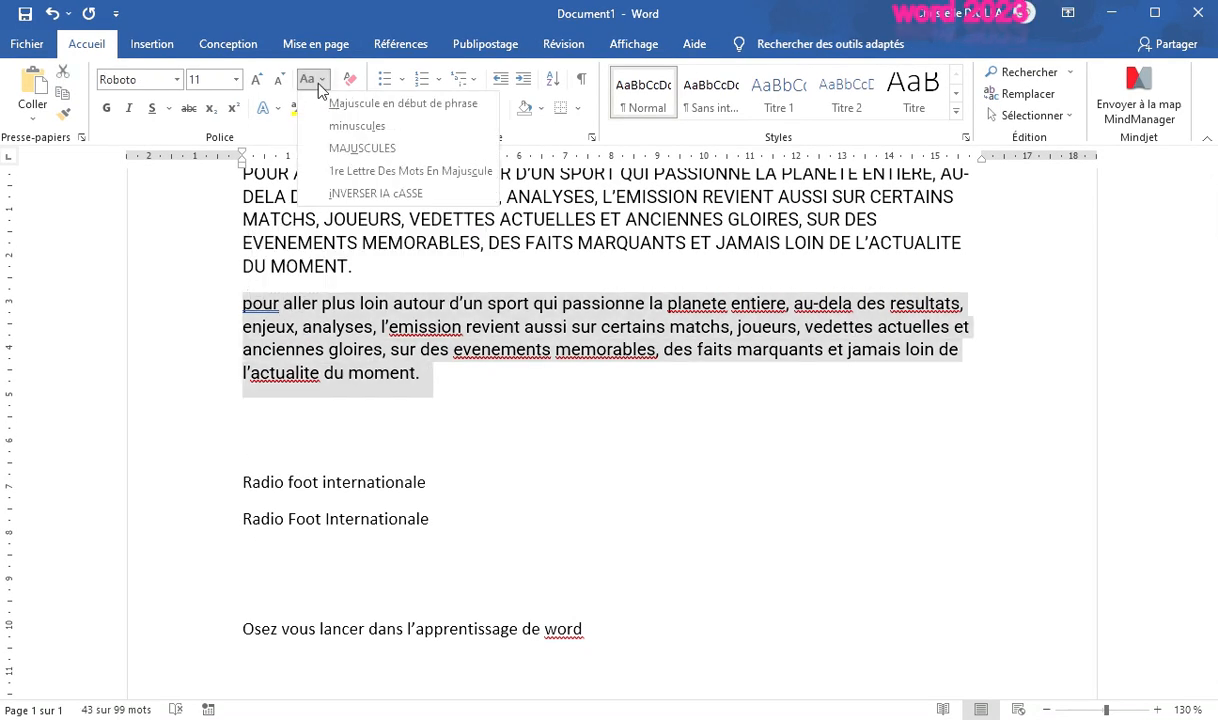
left_click(440, 511)
left_click_drag(440, 515, 265, 538)
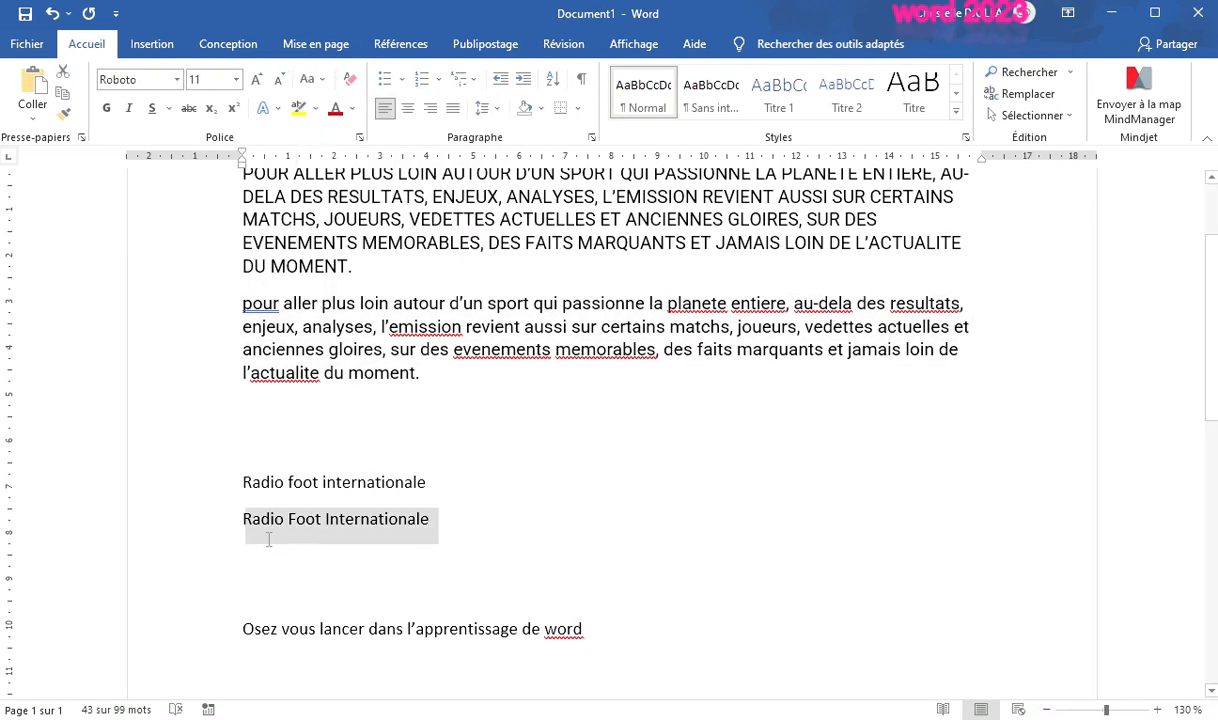
left_click(316, 520)
Capitalise the first letter of each word in the lowercase copy of the opening paragraph (1re Lettre Des Mots En Majuscule).
left_click_drag(420, 374, 242, 304)
left_click(312, 79)
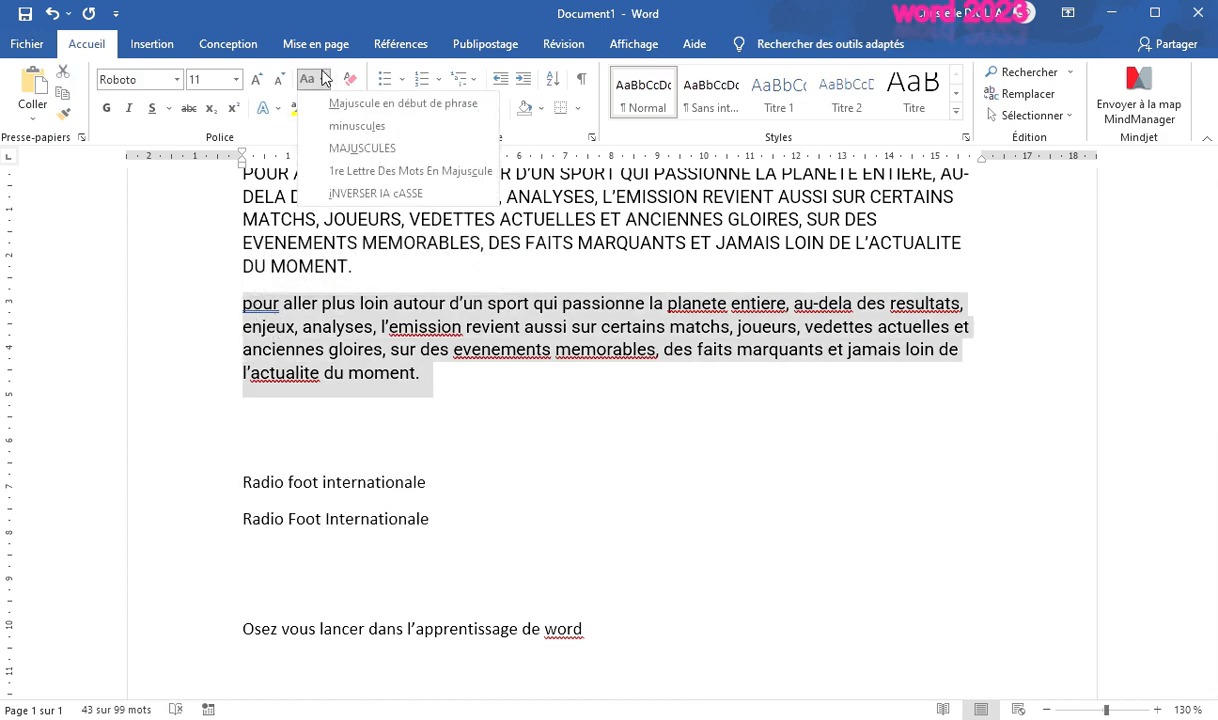
left_click(386, 172)
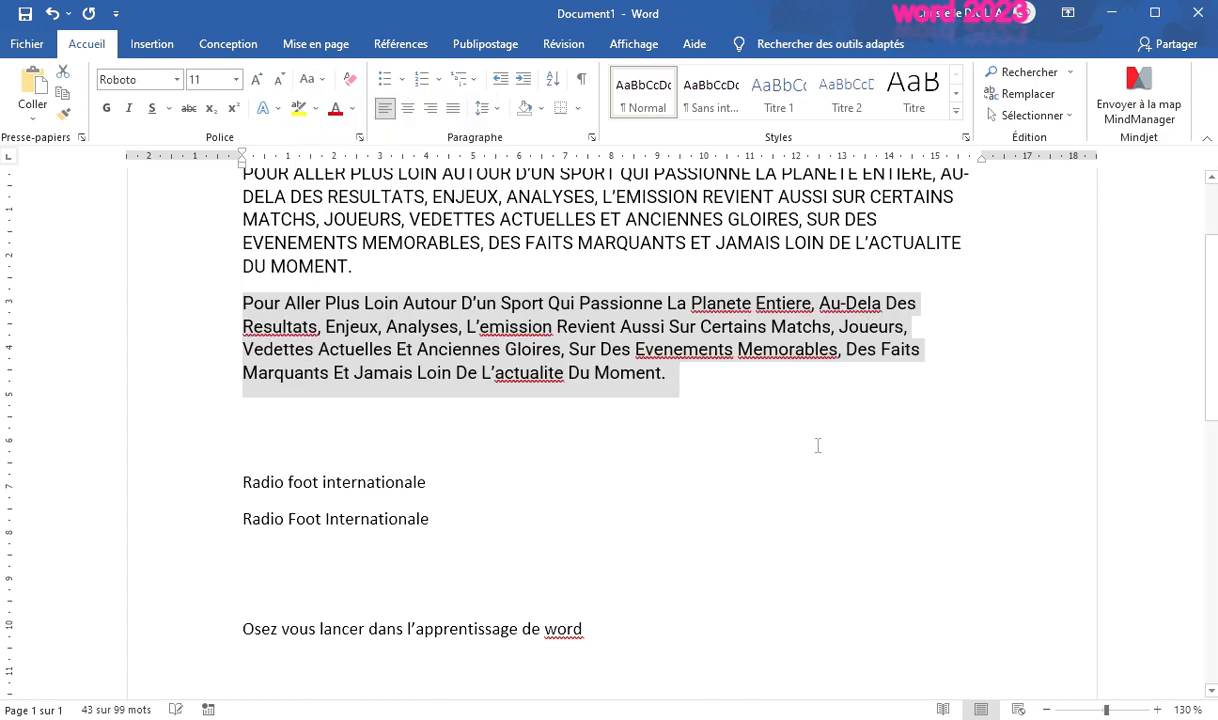
left_click(588, 373)
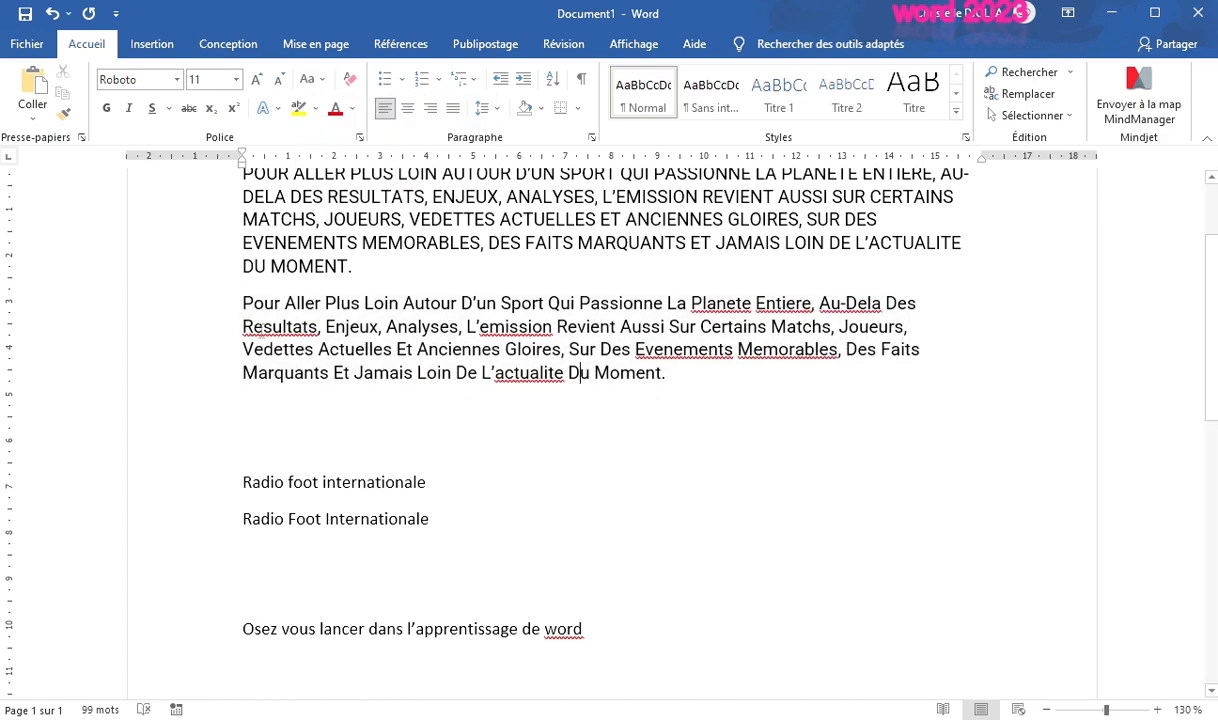
double_click(258, 306)
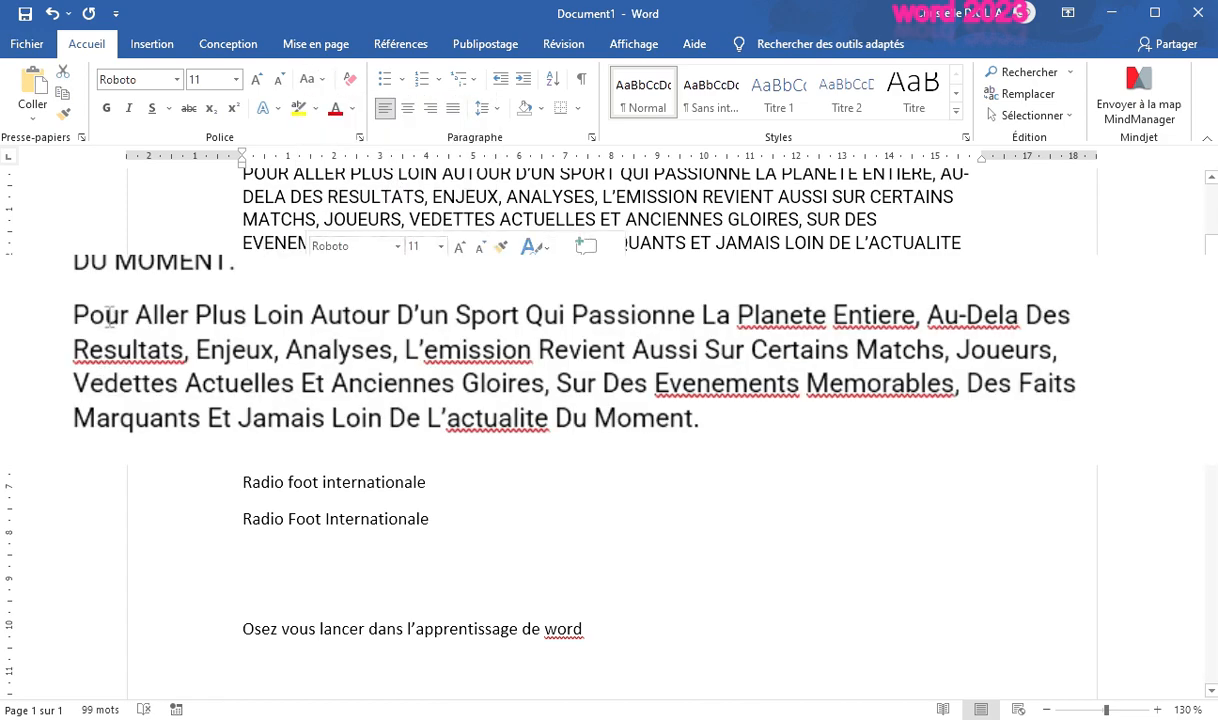
left_click_drag(75, 315, 449, 318)
left_click(449, 316)
Invert the case of the whole first "Radio foot internationale" line (iNVERSER lA cASSE).
left_click_drag(438, 487, 265, 478)
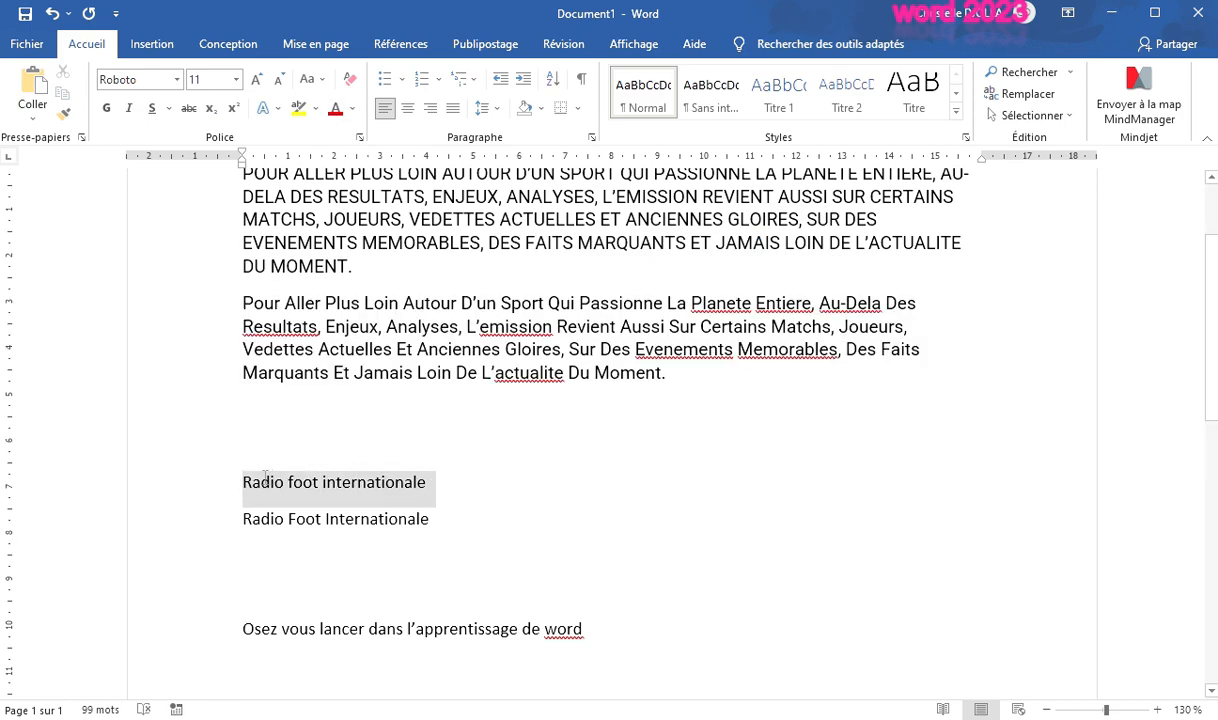
left_click(313, 80)
left_click(376, 194)
left_click(449, 512)
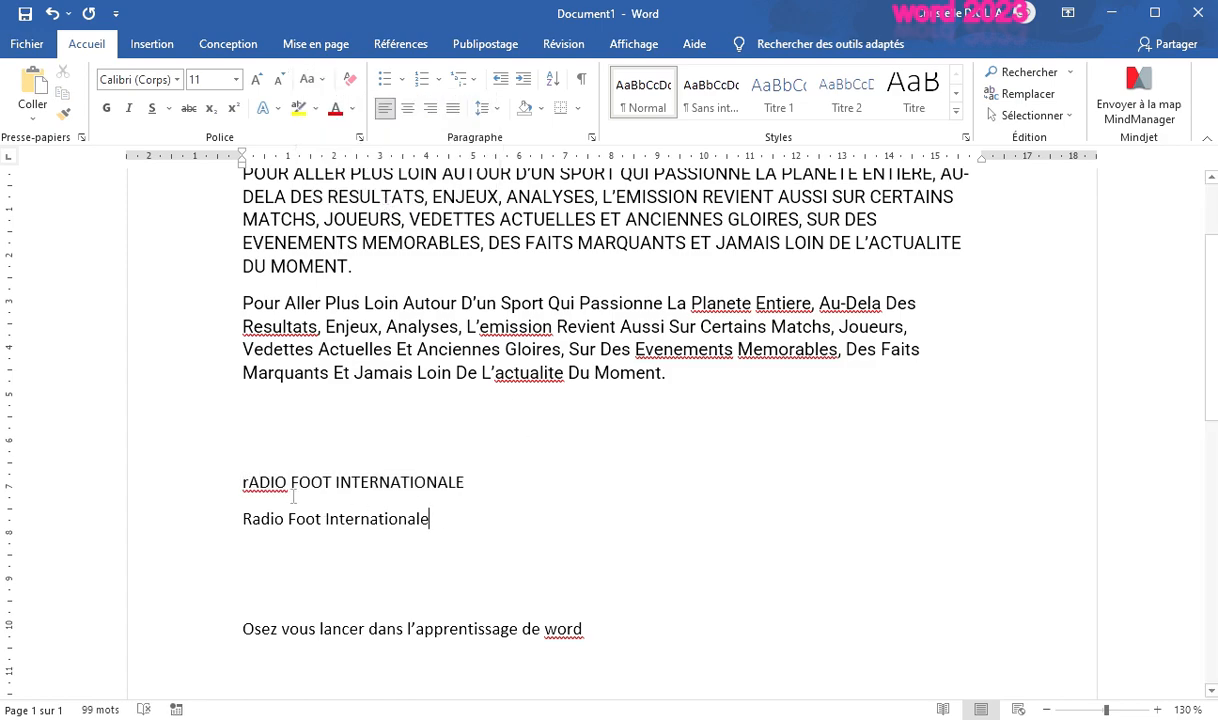
left_click(265, 484)
double_click(258, 483)
Invert the case of only the word "FOOT" in the "rADIO FOOT INTERNATIONALE" line.
double_click(311, 484)
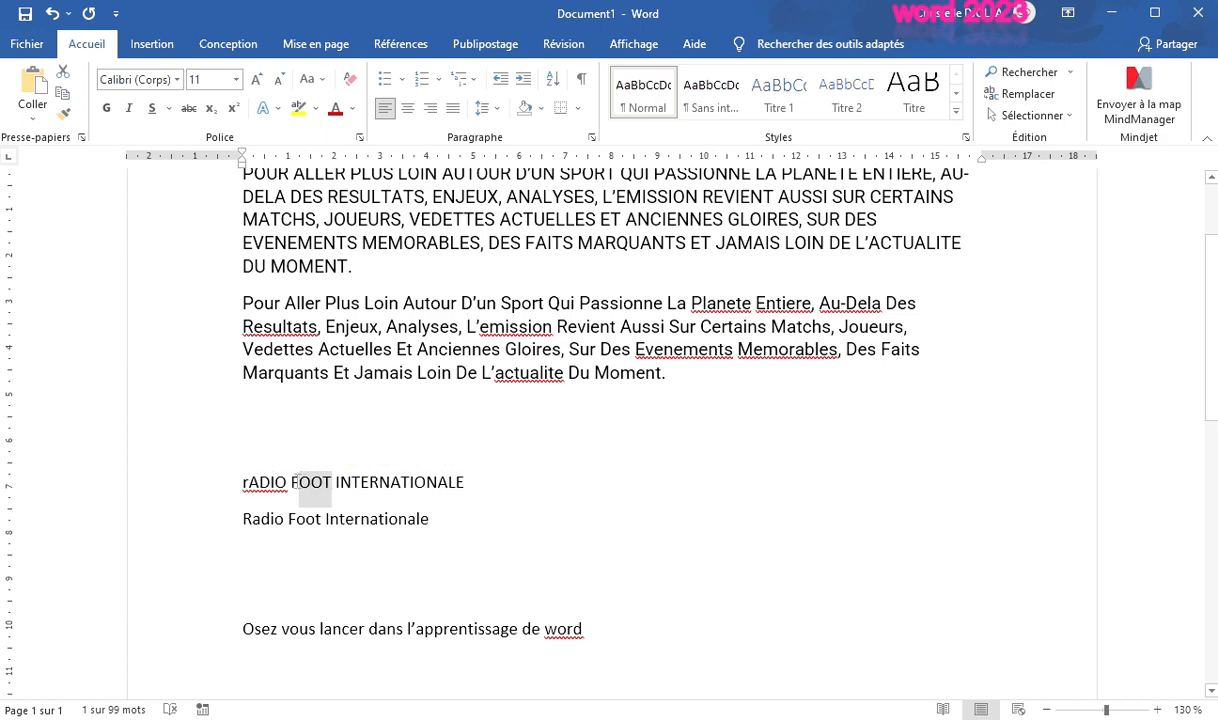
left_click(312, 79)
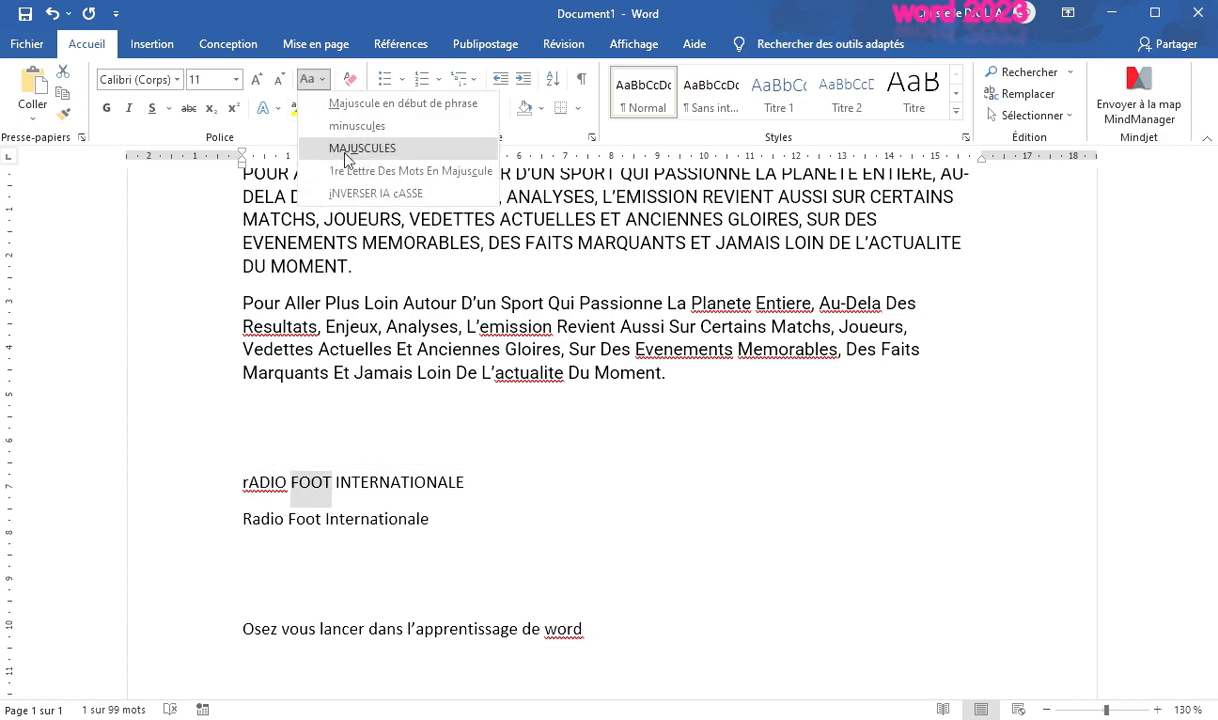
left_click(340, 193)
left_click(291, 479)
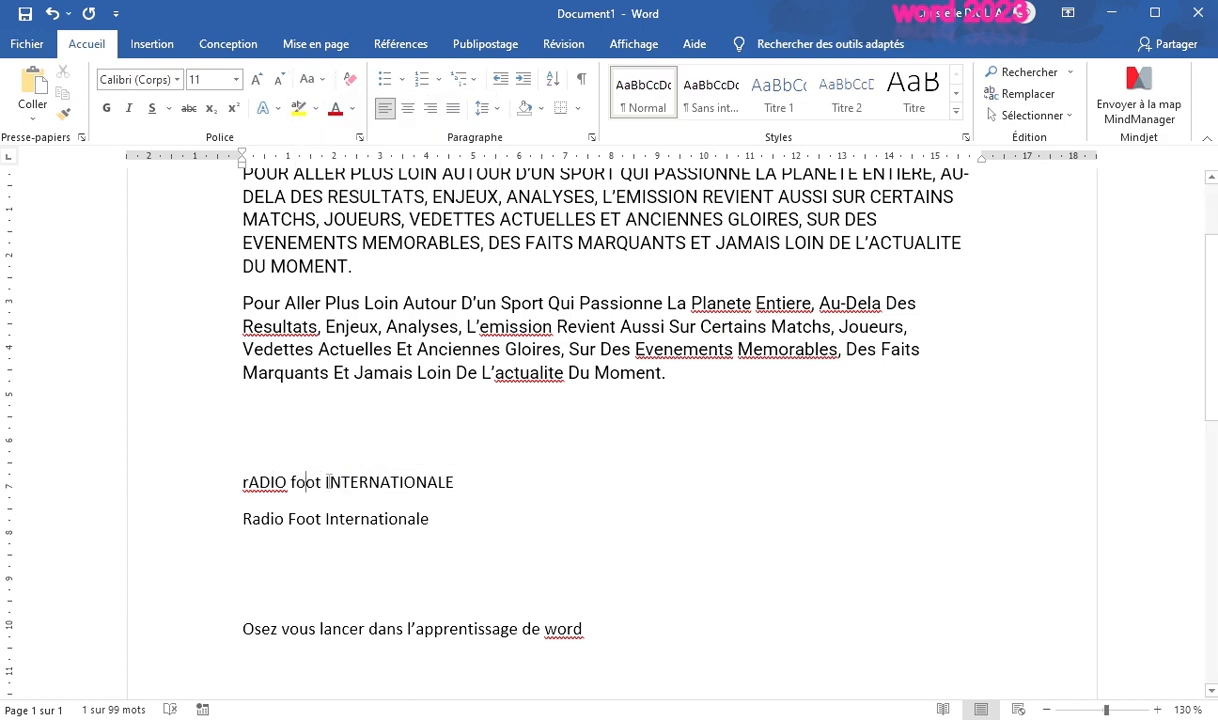
Invert the case of the word "INTERNATIONALE" in the "rADIO foot INTERNATIONALE" line.
left_click_drag(455, 483, 324, 483)
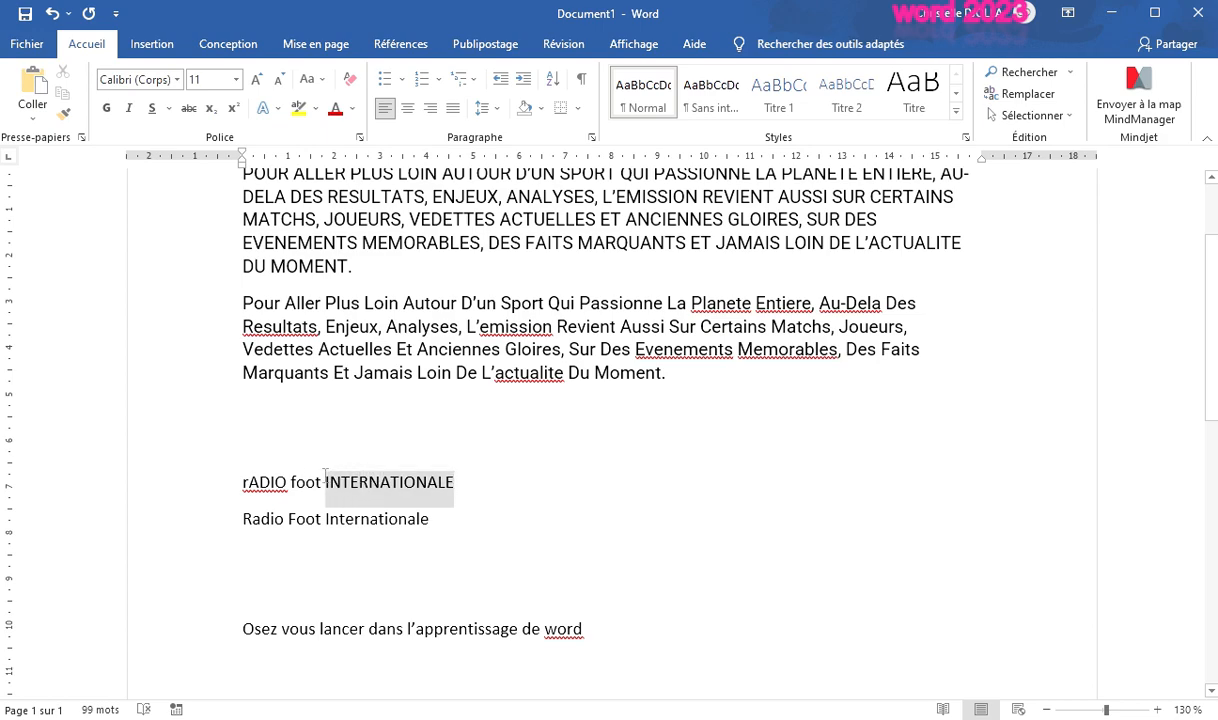
left_click(312, 79)
left_click(340, 191)
left_click(376, 520)
Invert the case of the lowercase word "internationale" in the "rADIO foot" line once more, then clear the selection.
left_click_drag(453, 481, 326, 480)
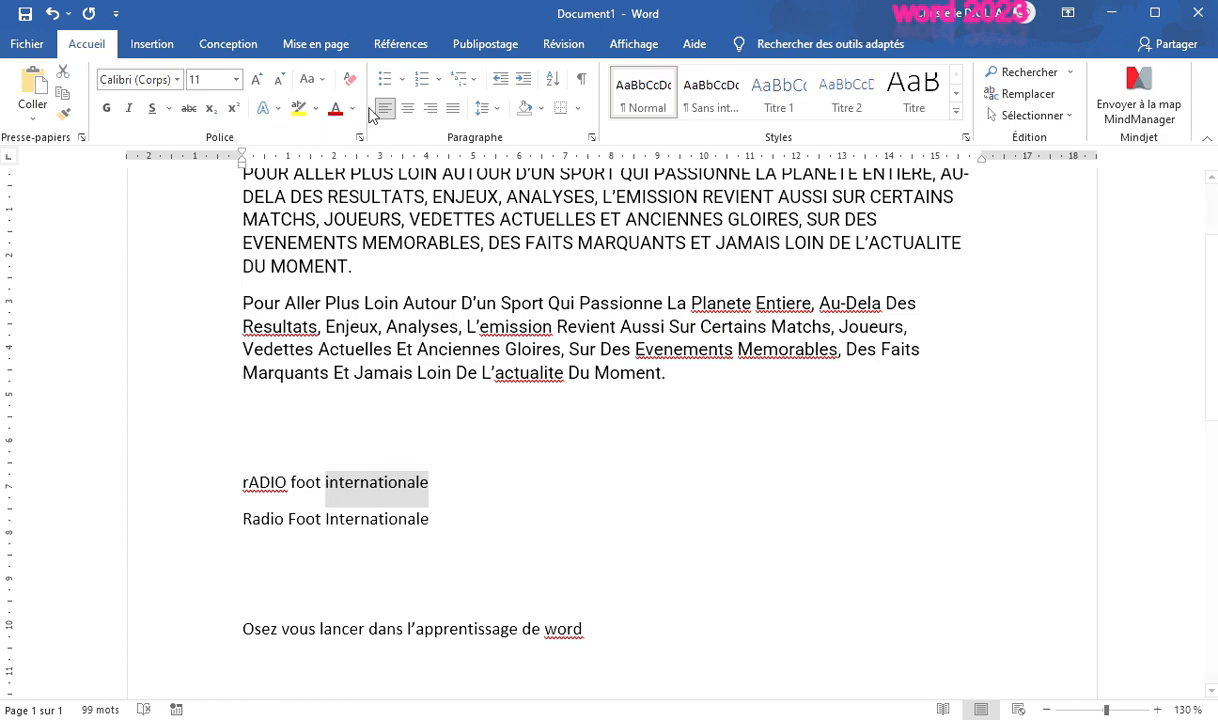
left_click(311, 79)
left_click(381, 193)
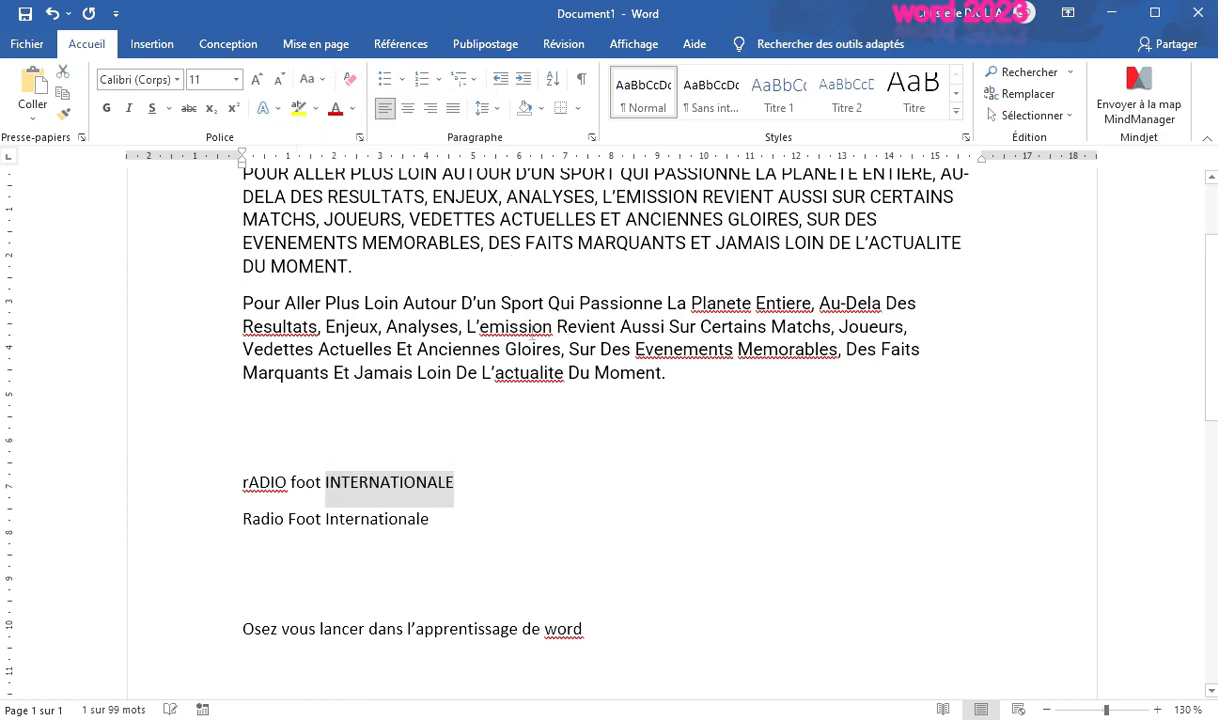
left_click(421, 584)
left_click(395, 518)
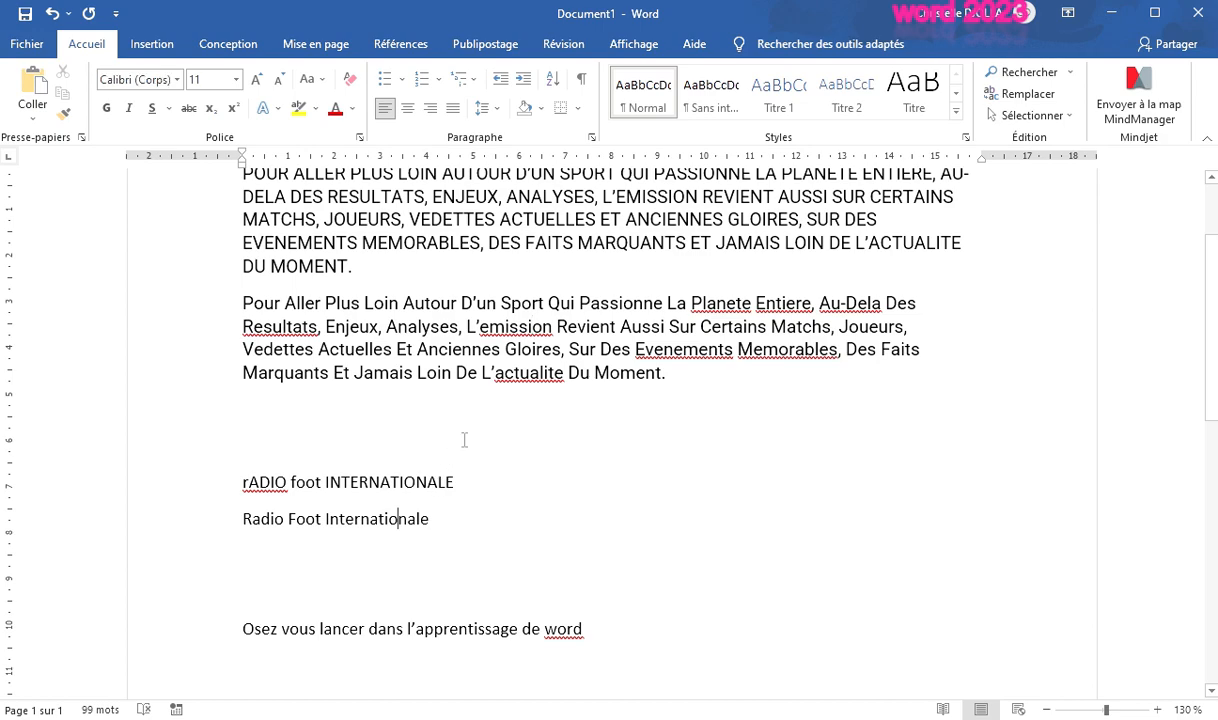
left_click_drag(455, 482, 327, 488)
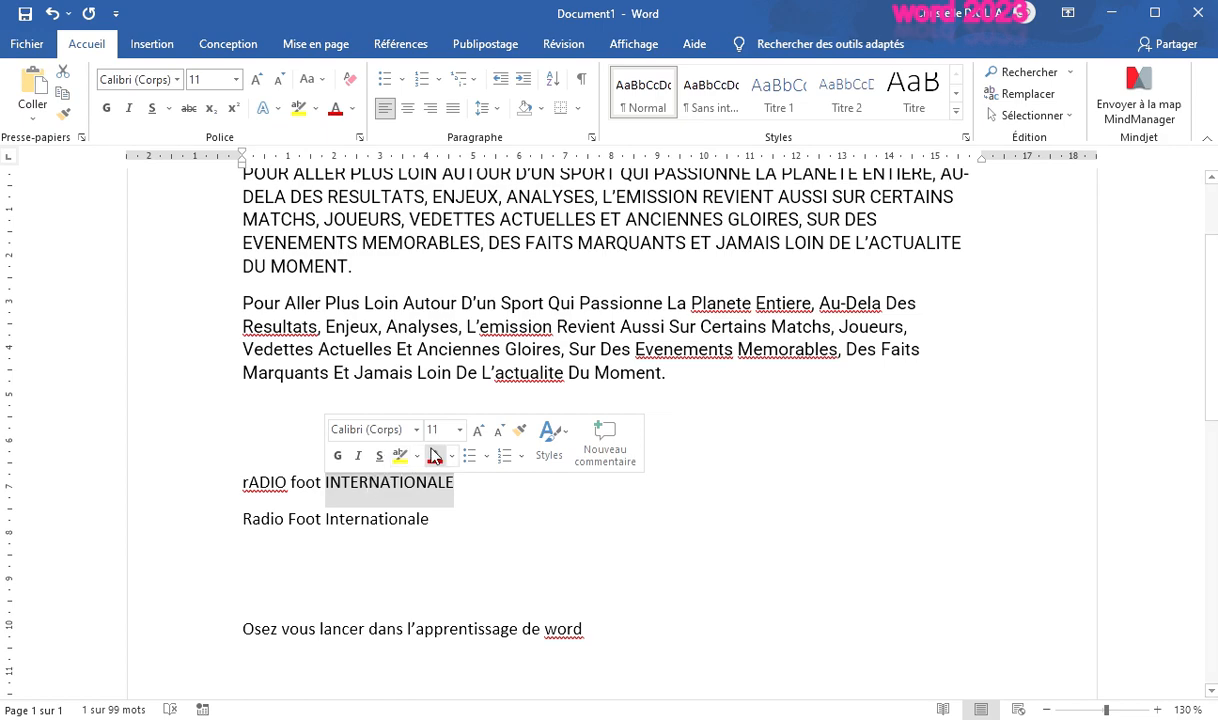
left_click(716, 173)
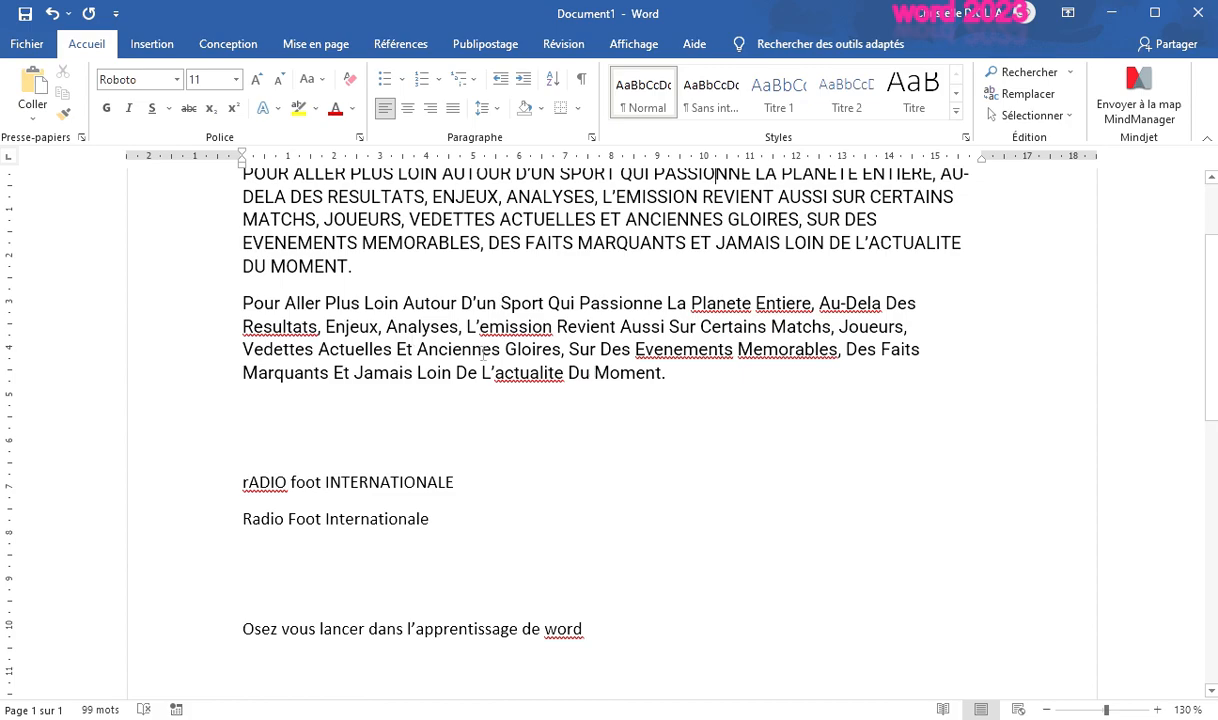
scroll(548, 366, "up", 3)
scroll(548, 372, "down", 5)
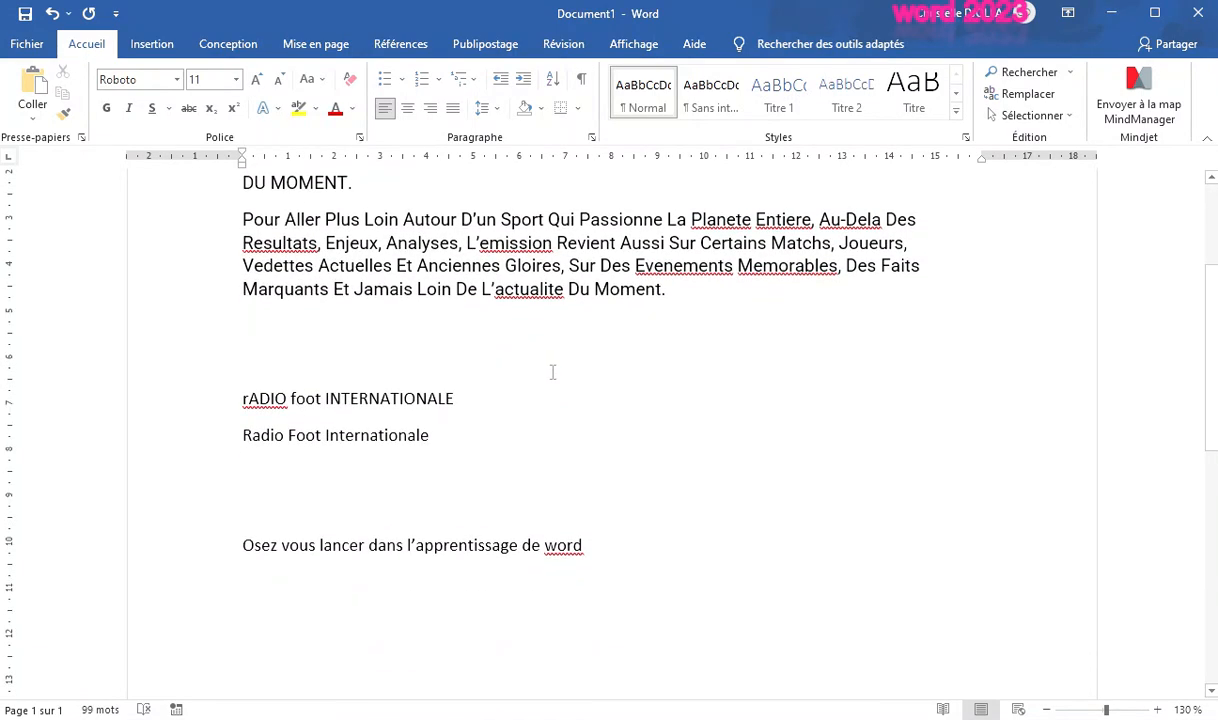
scroll(558, 372, "up", 3)
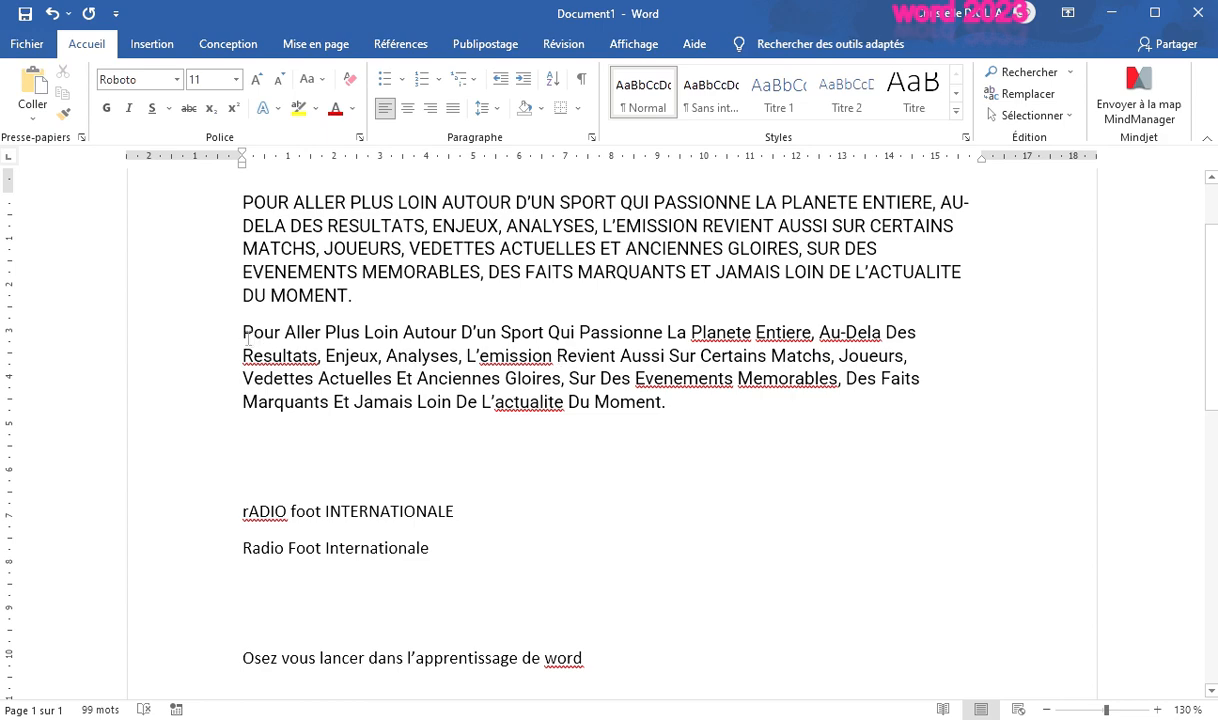
left_click_drag(243, 330, 350, 336)
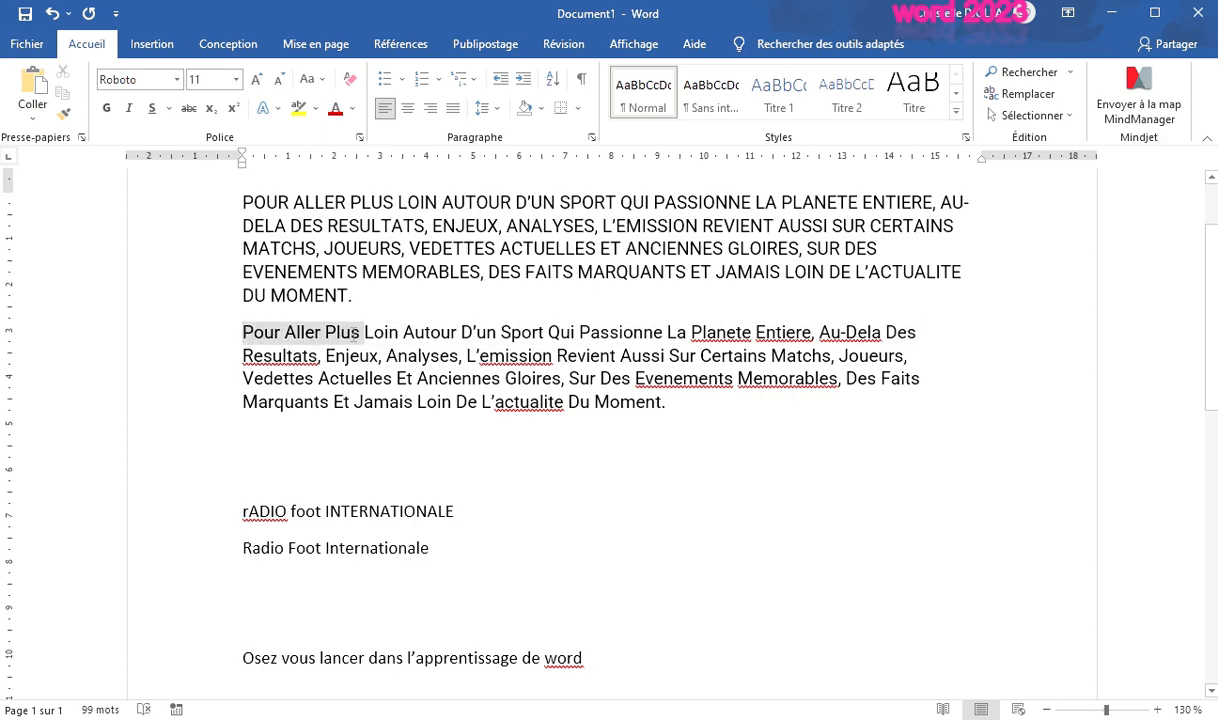
Write "Radio foot Inert" on the empty line just below the paragraph with every word capitalised.
left_click(318, 447)
type("Radio")
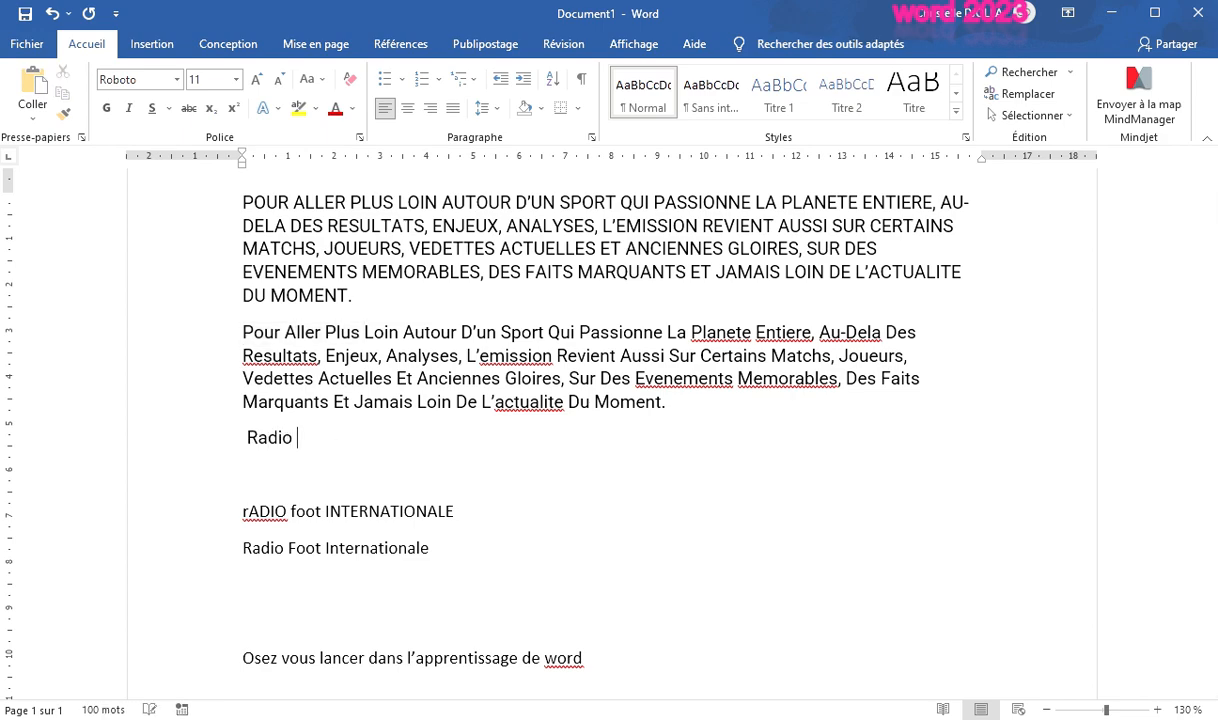
type(" foot Inert")
Erase the newly written text back to its initial R and complete it in capitals as "RADIO".
key("BackSpace")
key("BackSpace")
key("BackSpace")
key("BackSpace")
key("BackSpace")
key("BackSpace")
key("BackSpace")
key("BackSpace")
key("BackSpace")
key("BackSpace")
key("BackSpace")
key("BackSpace")
key("BackSpace")
key("BackSpace")
type("ADIO")
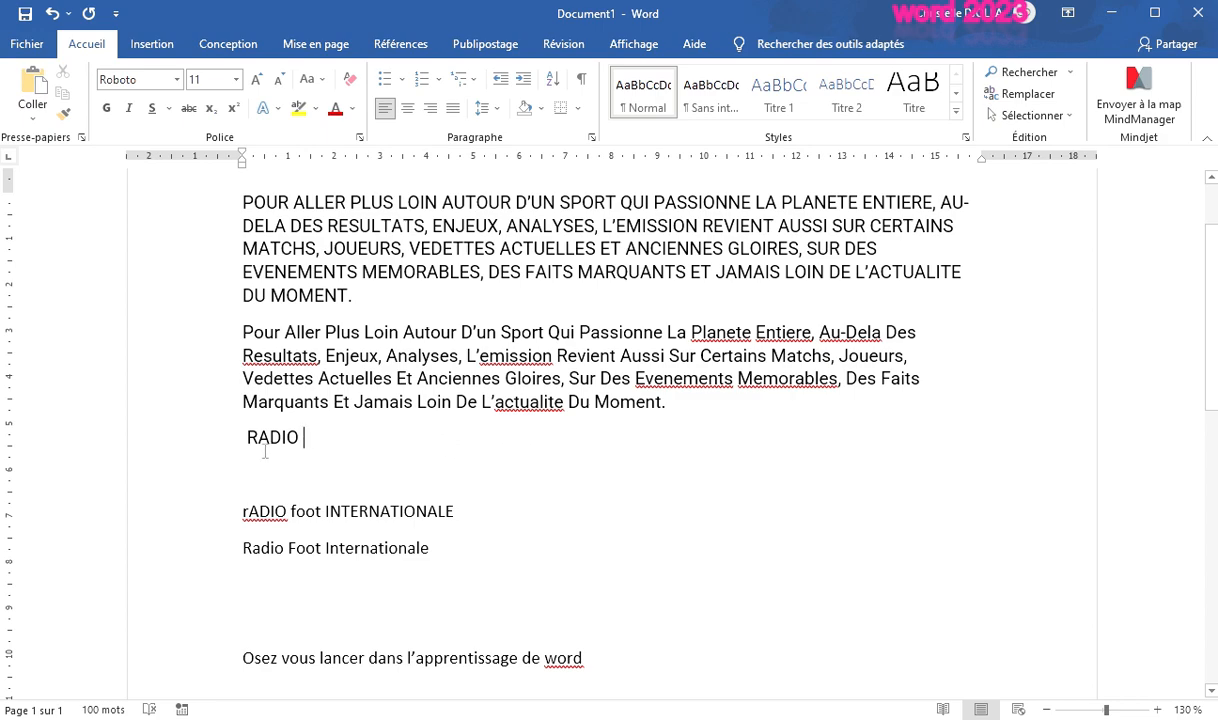
Select the new word "RADIO" and view the available Change Case options without applying one.
left_click_drag(299, 440, 248, 447)
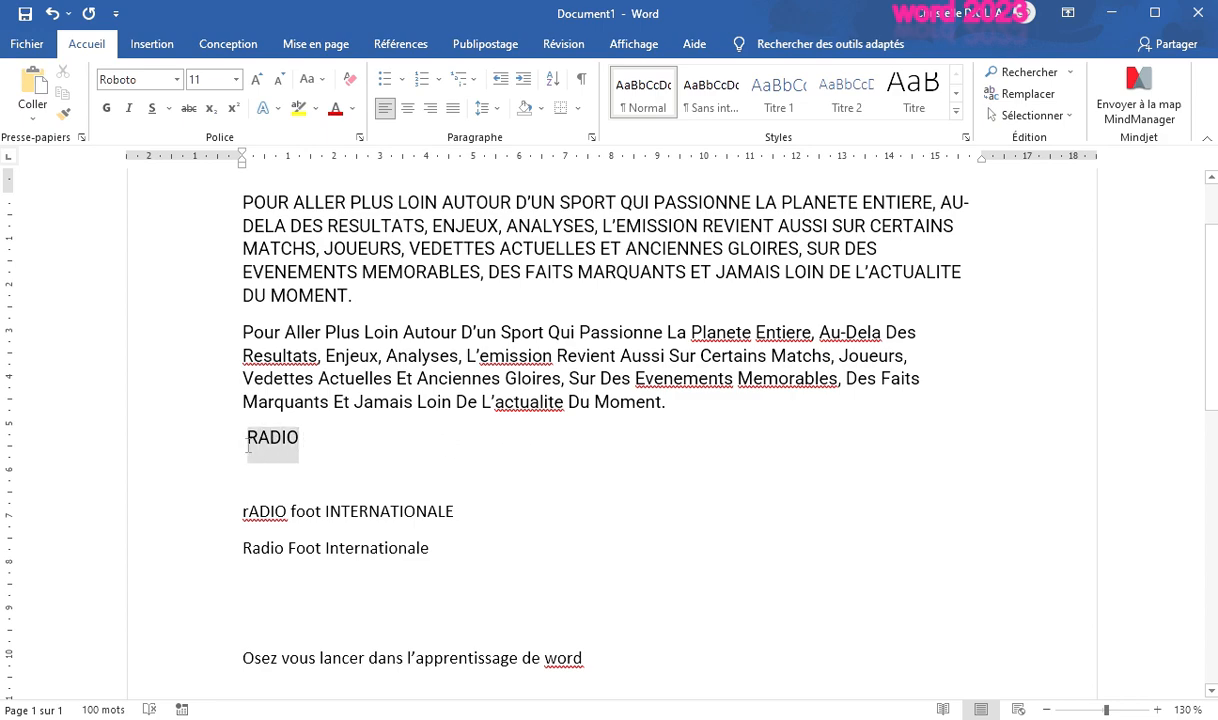
left_click(312, 79)
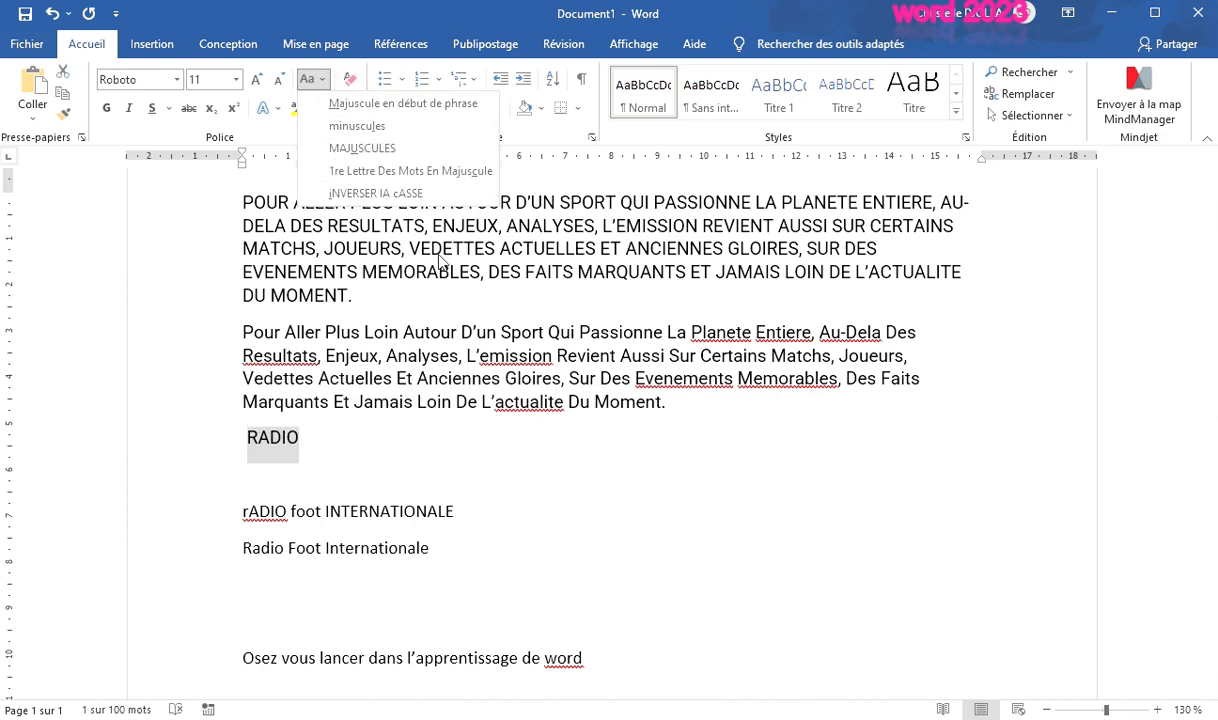
left_click(558, 352)
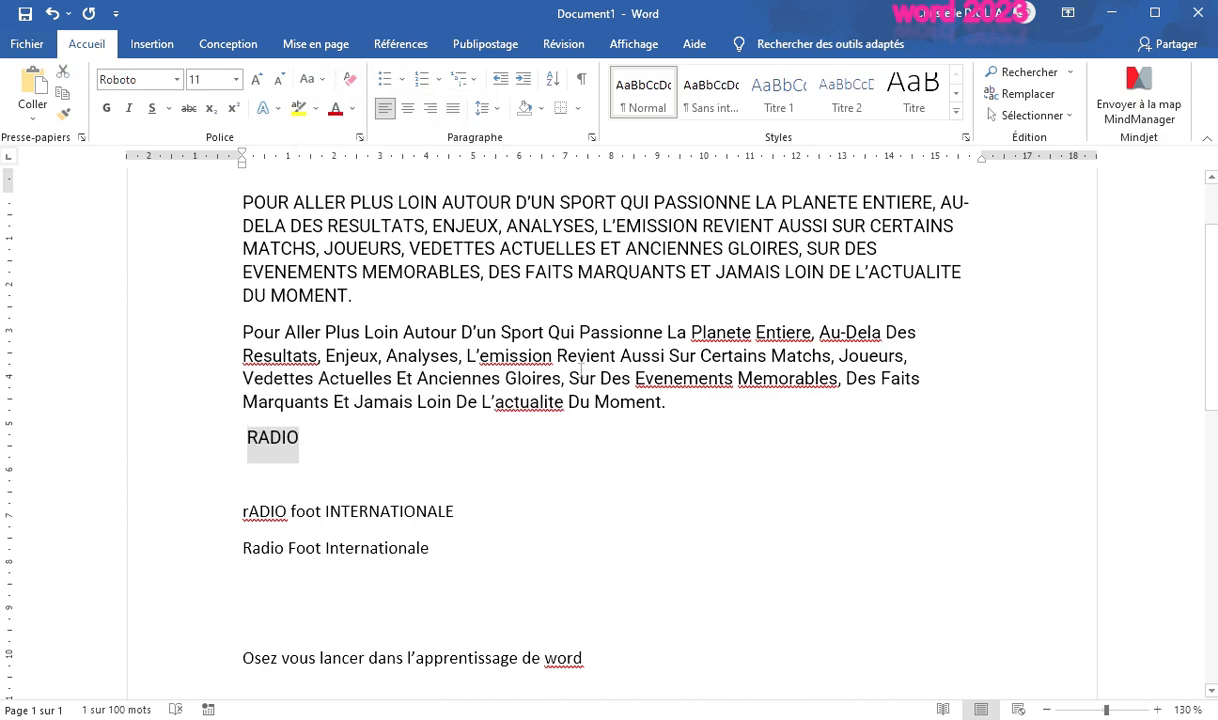